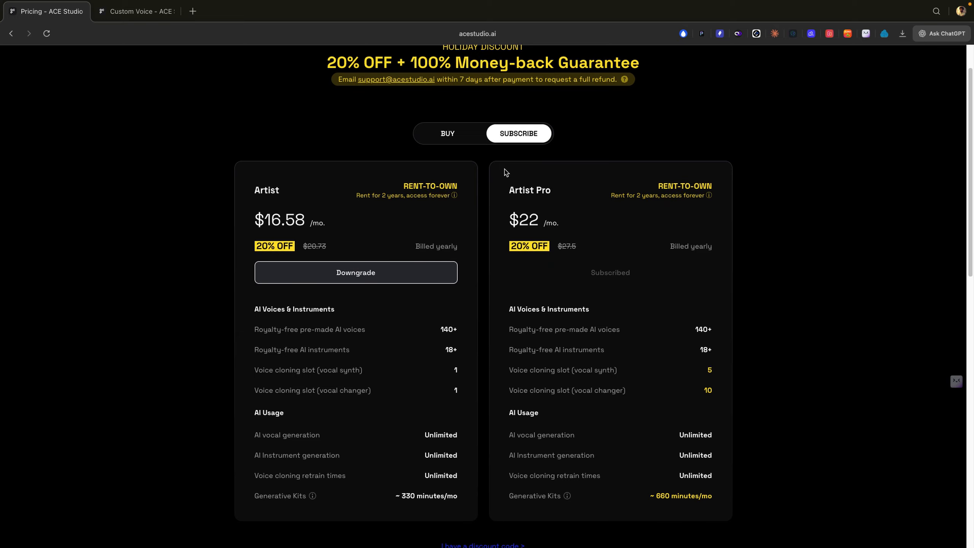
Compare the one-time purchase prices and features of the Artist and Artist Pro plans, and switch back to the subscription prices
click(465, 140)
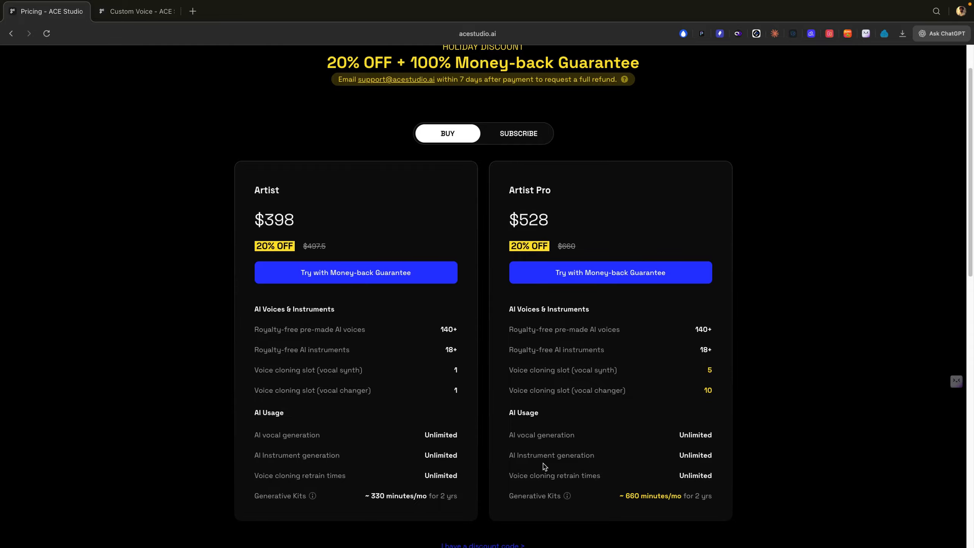
scroll(543, 464, down, 3)
mouse_move(568, 428)
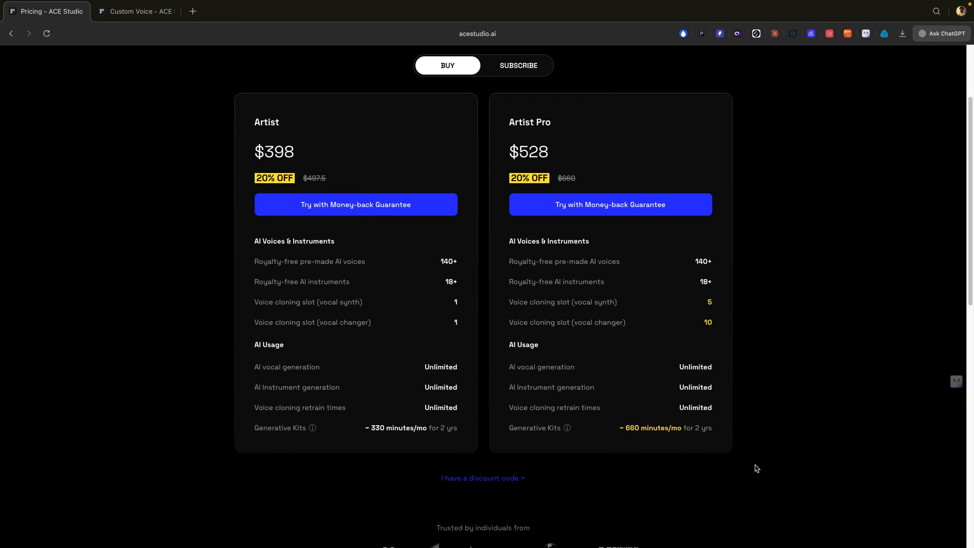
scroll(755, 467, up, 3)
scroll(755, 467, down, 2)
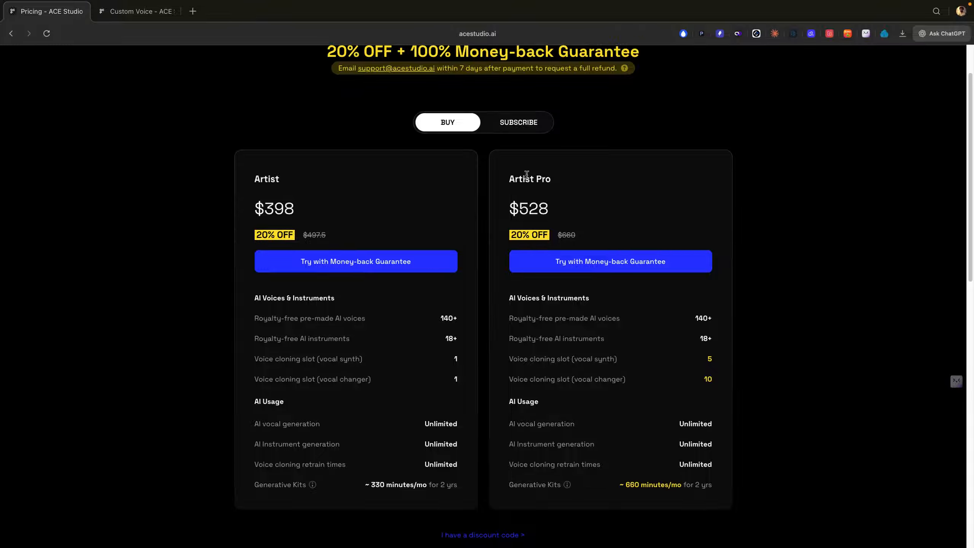
click(507, 127)
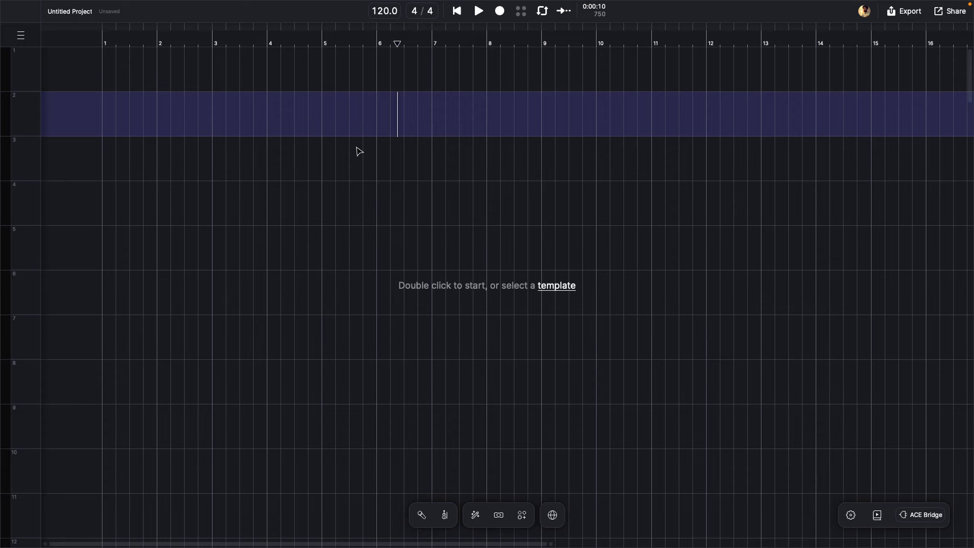
Switch to the Custom Voice page in the browser and view the voice changer models, returning to the vocal synth models
key(ctrl+Left)
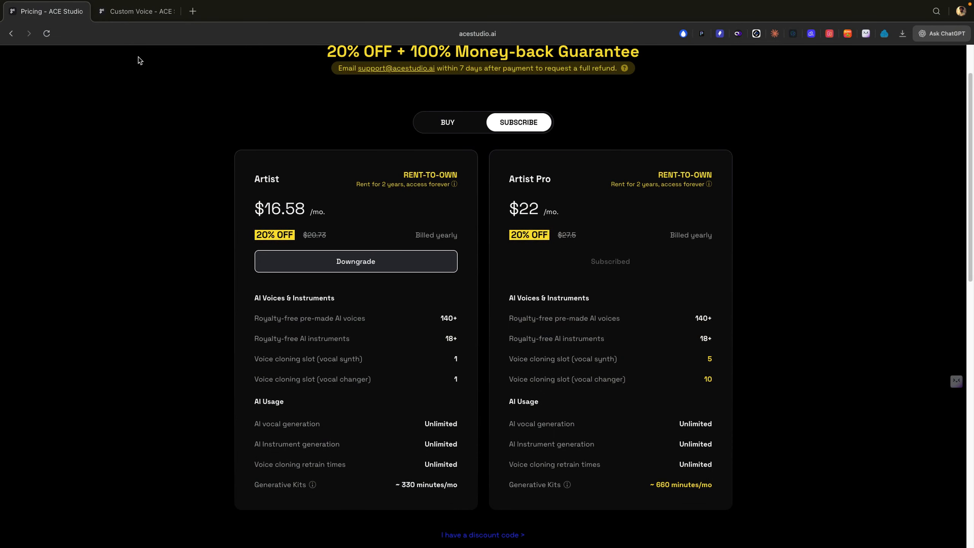
click(139, 12)
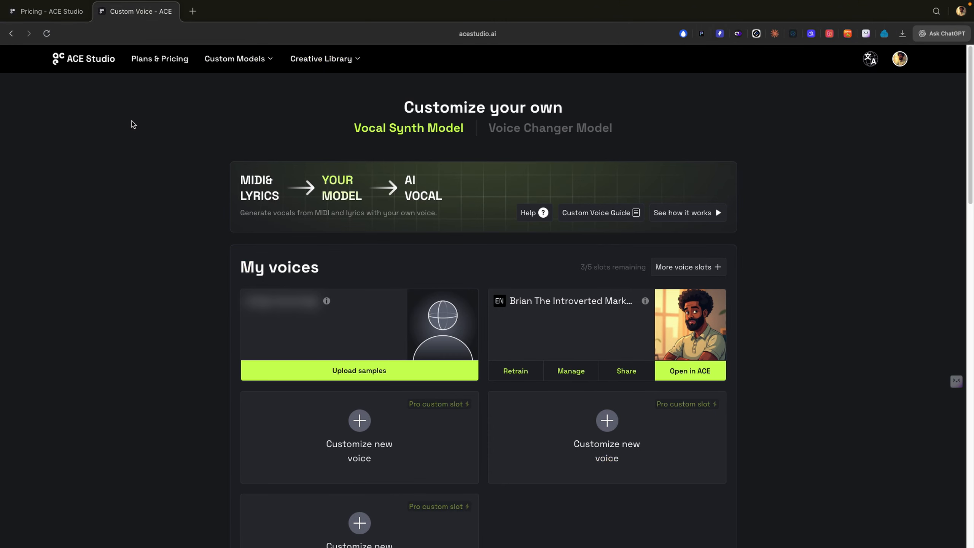
click(546, 134)
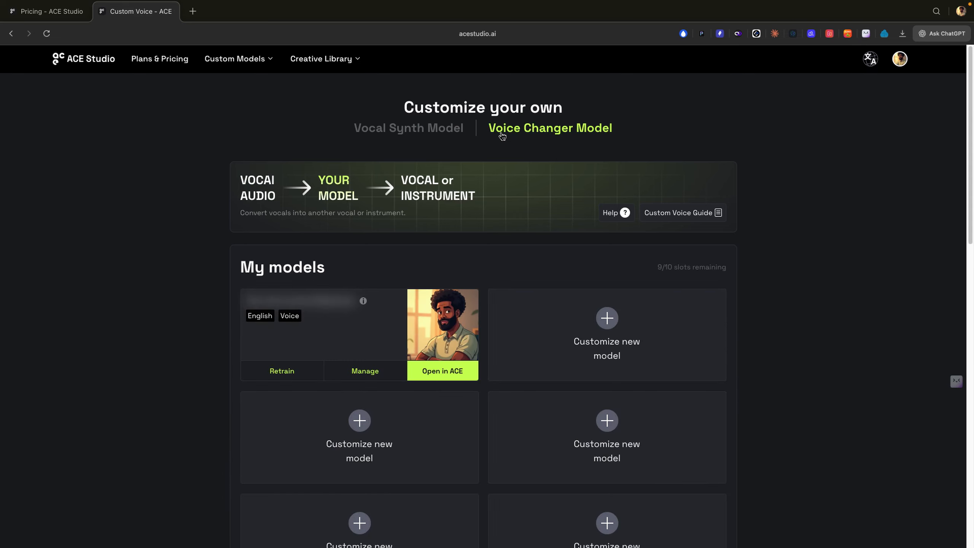
click(441, 133)
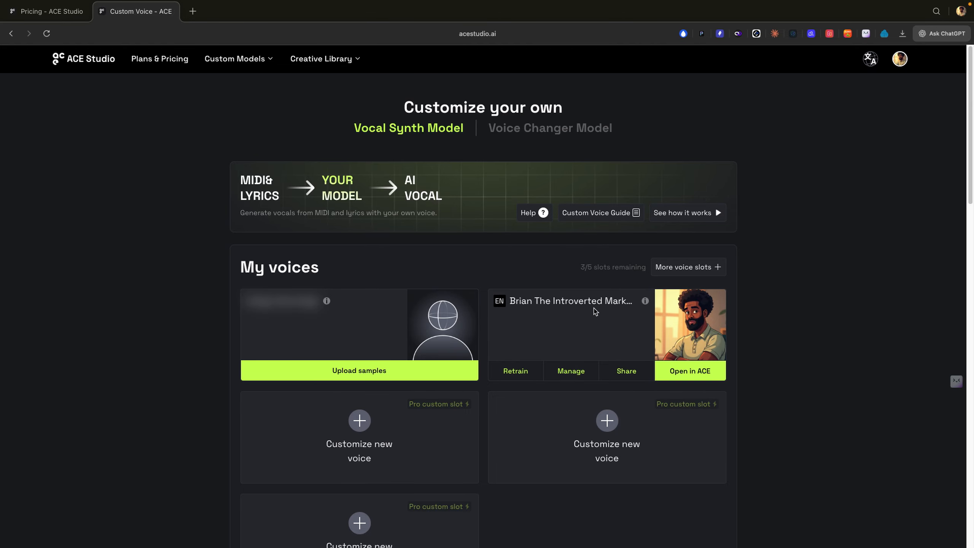
Open the trained English voice for management and review its profile and five training versions from Rare to Well-Done
click(578, 373)
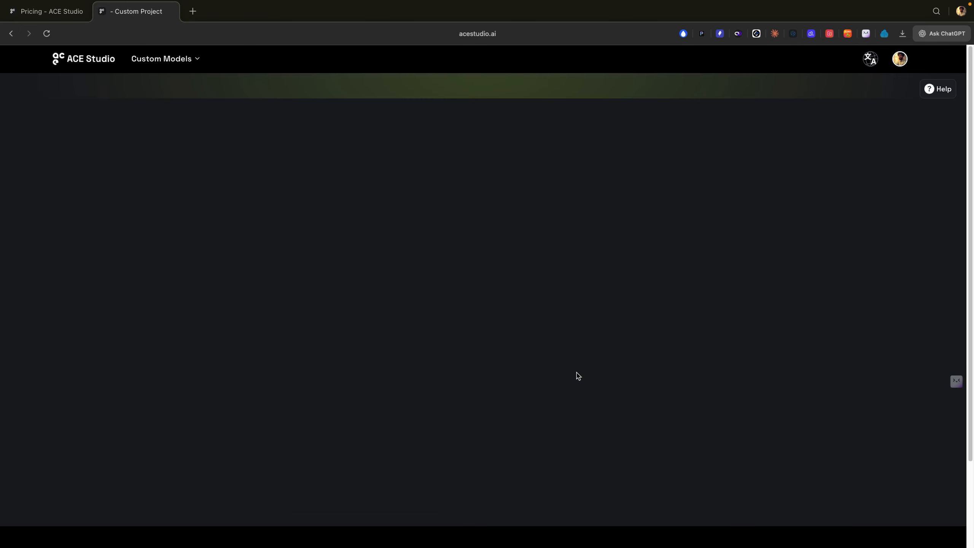
scroll(571, 338, down, 3)
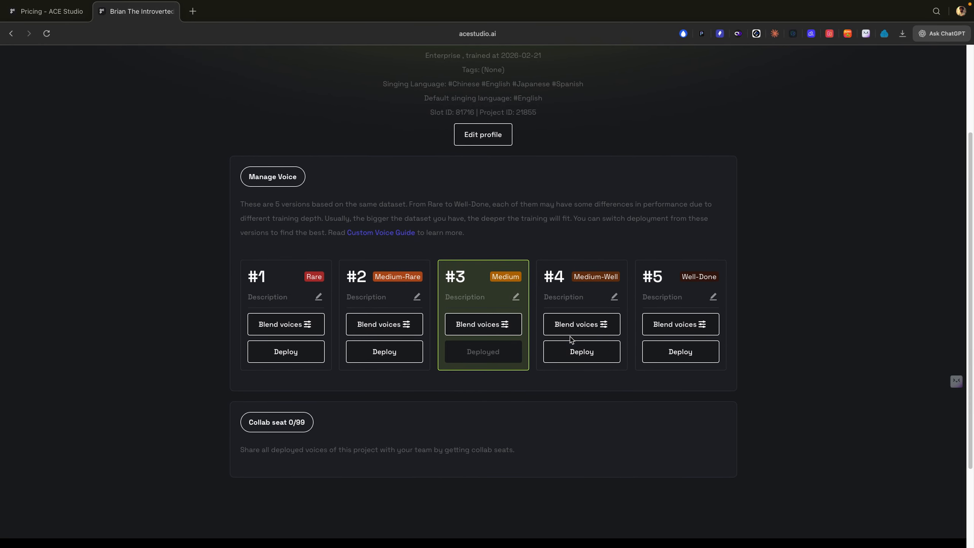
scroll(571, 338, down, 1)
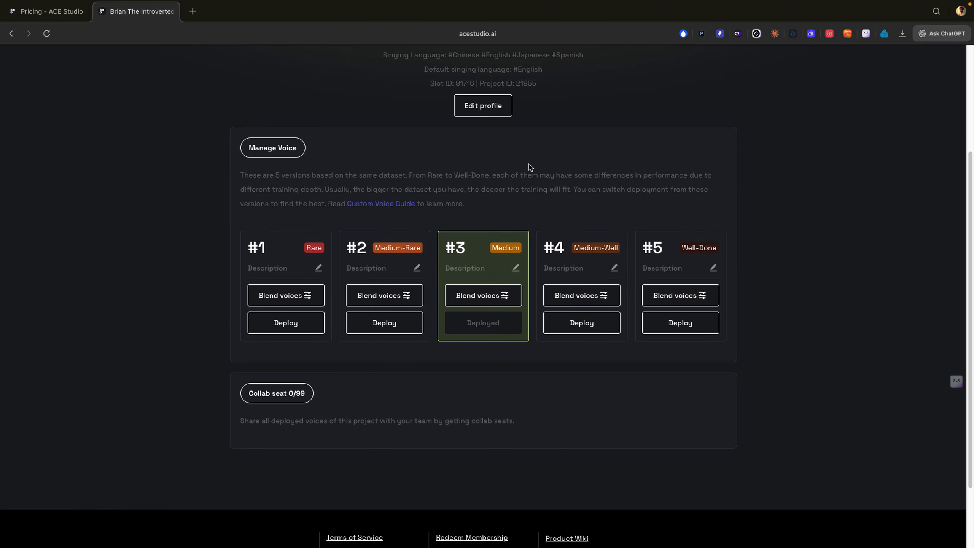
scroll(563, 163, down, 1)
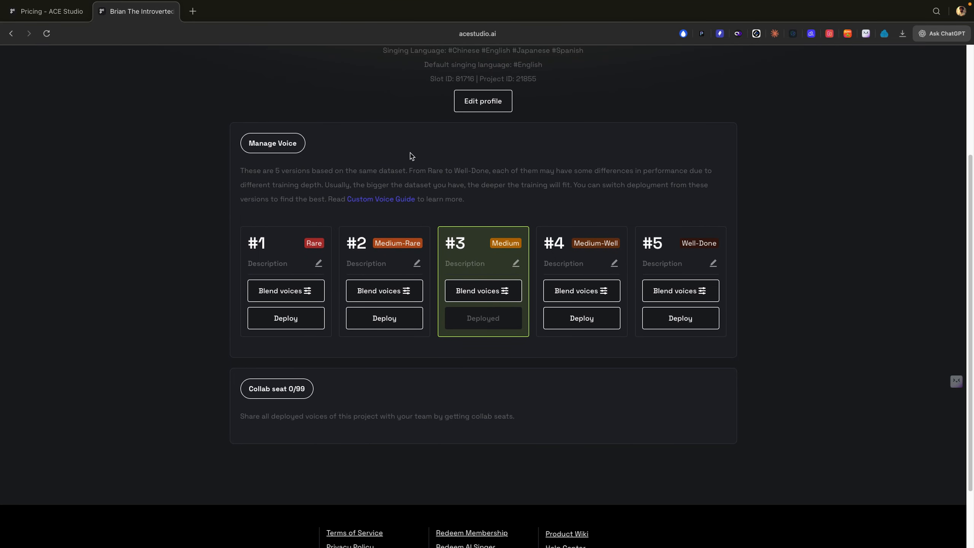
scroll(328, 181, up, 1)
scroll(328, 181, up, 3)
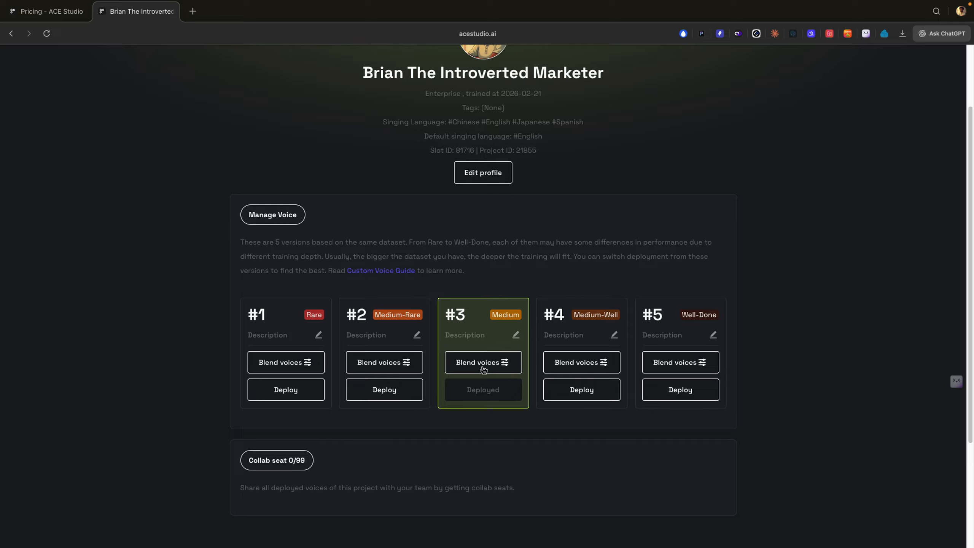
scroll(529, 295, up, 3)
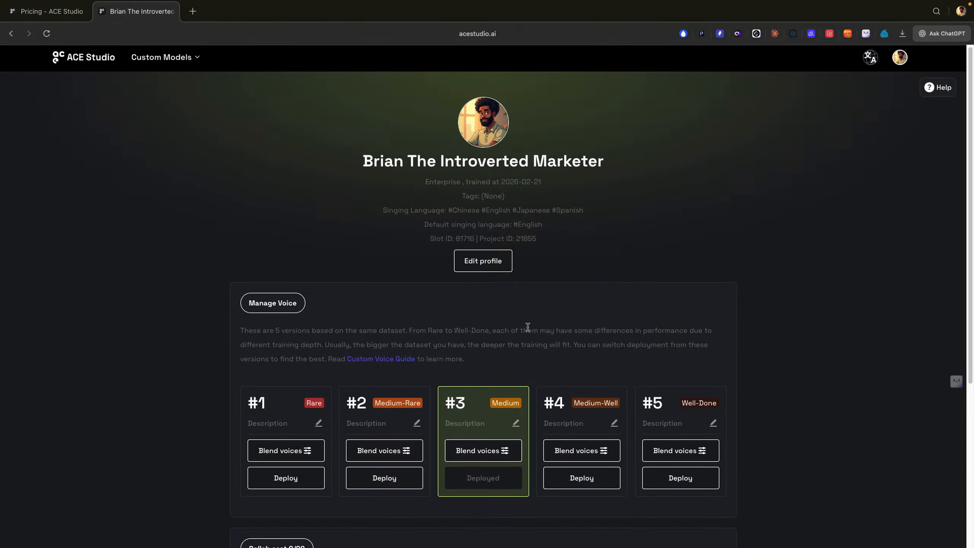
Open voice blending for the deployed Medium version #3 and preview it with the Afraid (Male) demo song
click(506, 452)
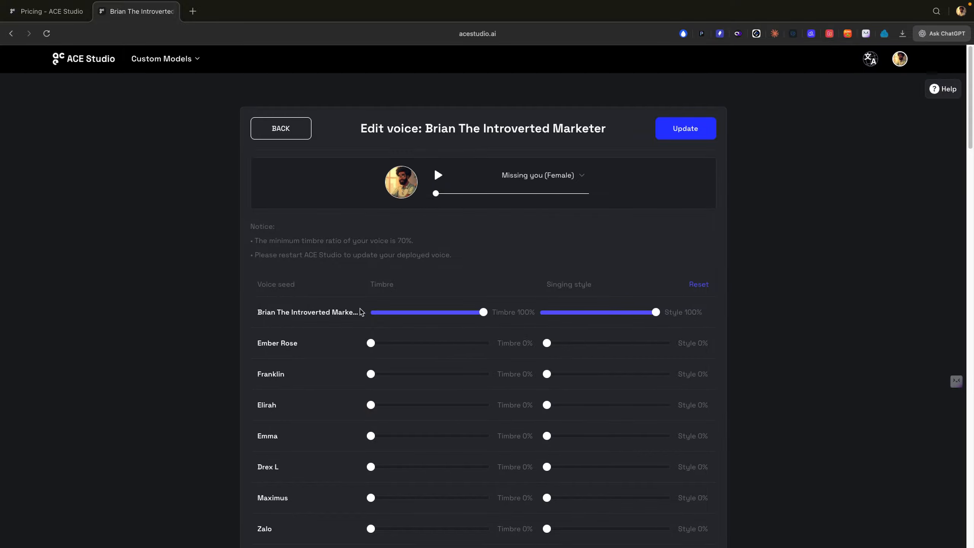
click(577, 175)
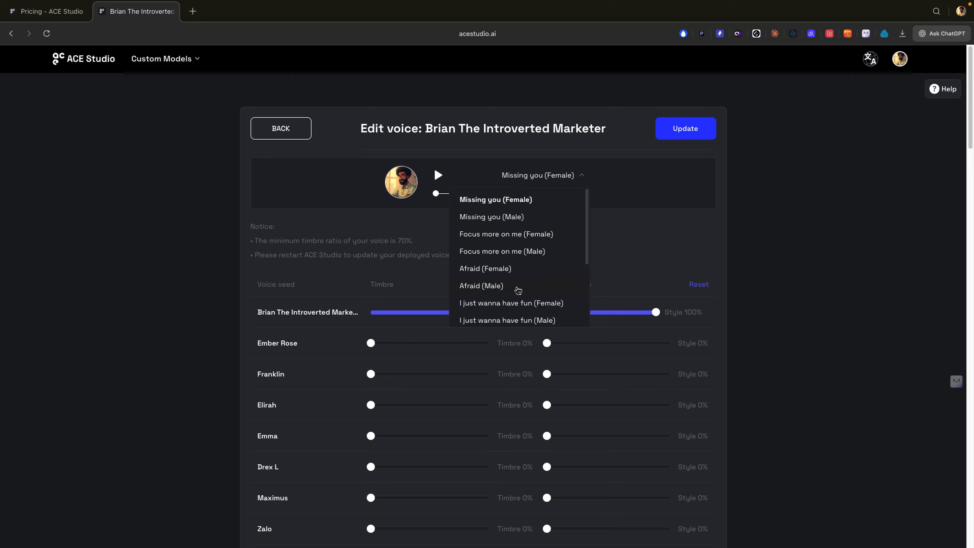
click(517, 287)
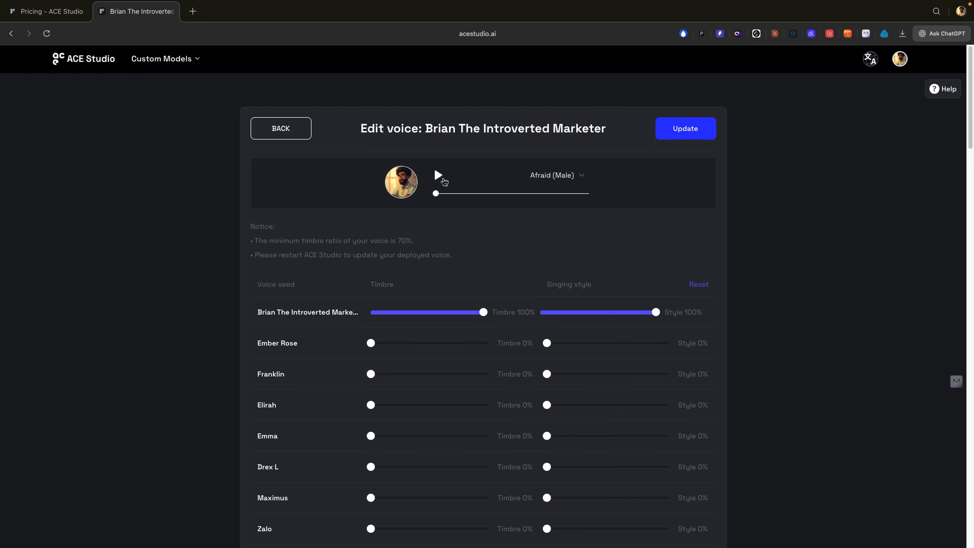
click(438, 177)
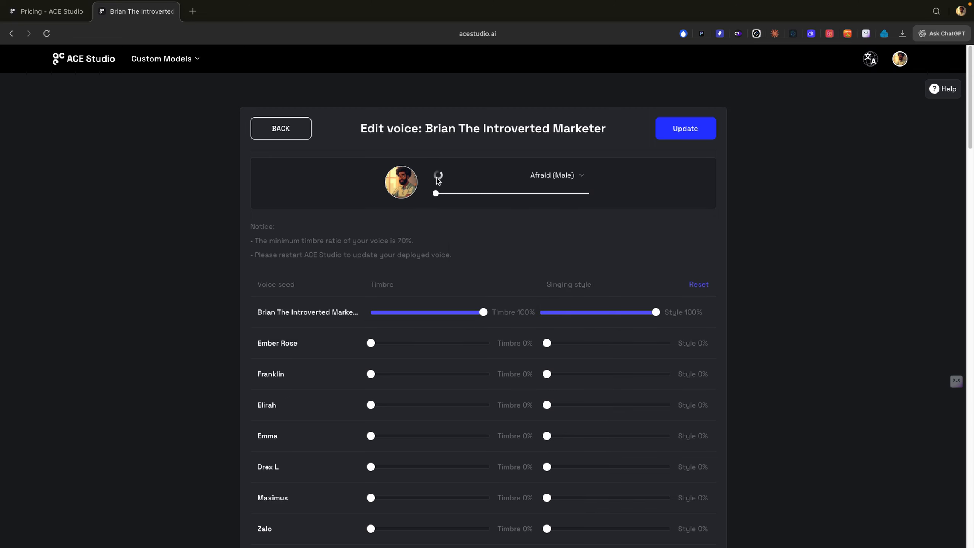
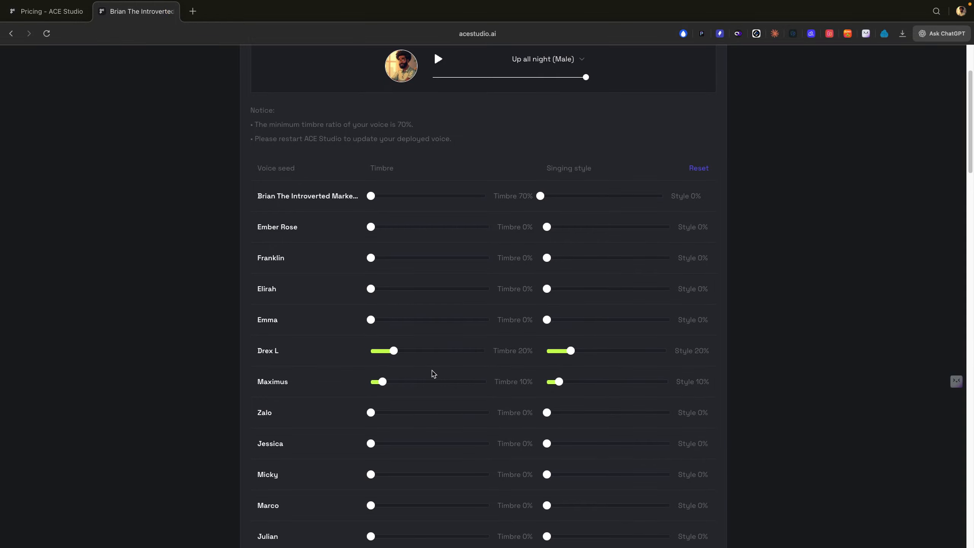
Set the timbre and singing style of both Drex L and Maximus to 0% in the voice blend
scroll(433, 374, up, 3)
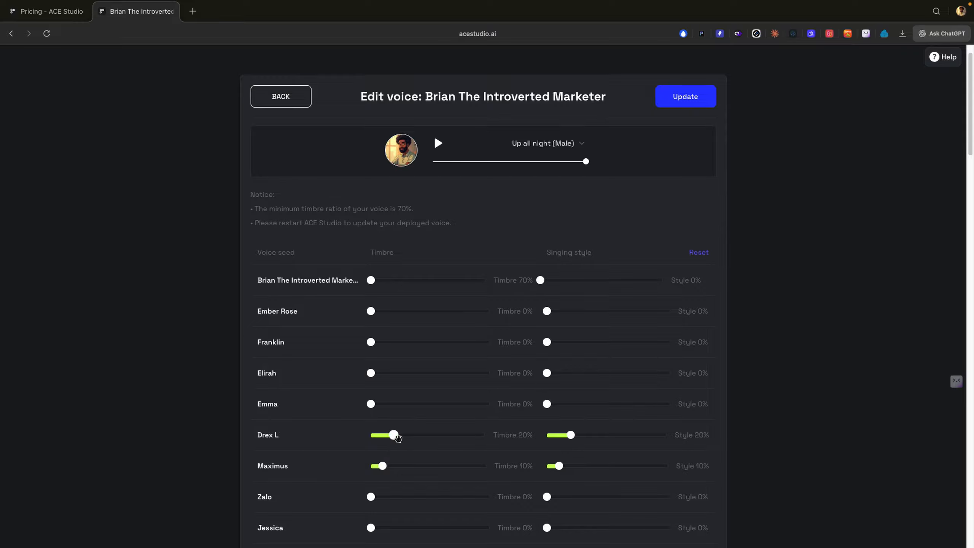
drag(396, 436, 361, 465)
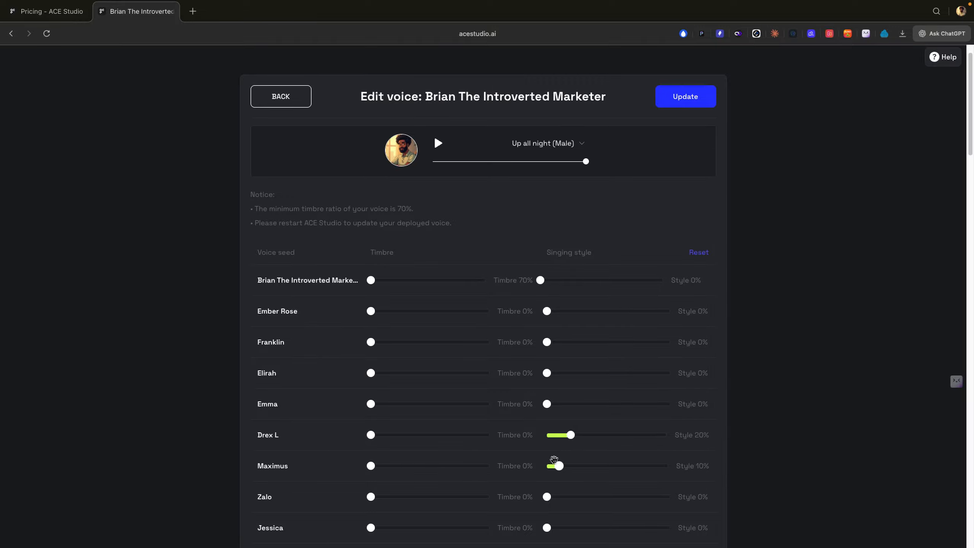
drag(559, 466, 536, 463)
drag(570, 435, 529, 435)
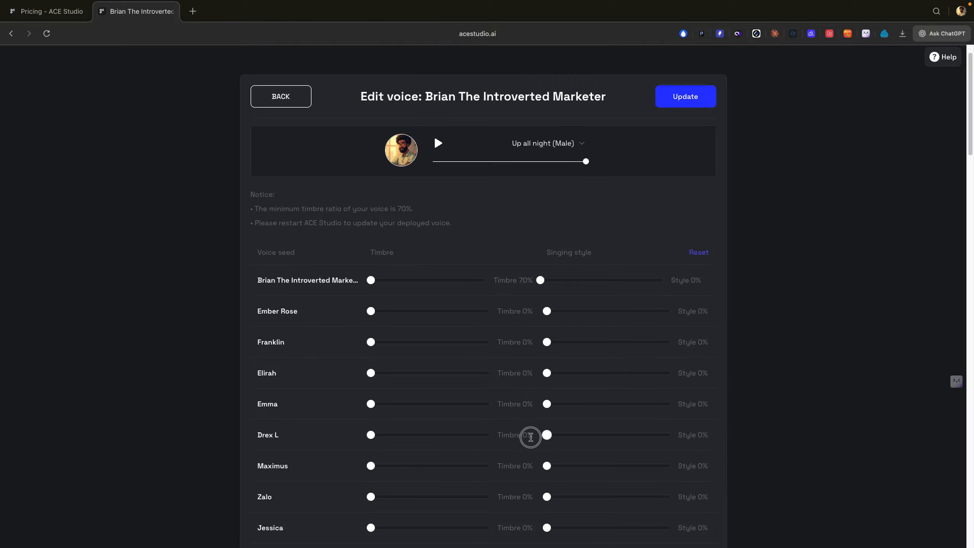
Set the custom voice's own timbre and singing style to 100% and update the voice
scroll(531, 437, up, 1)
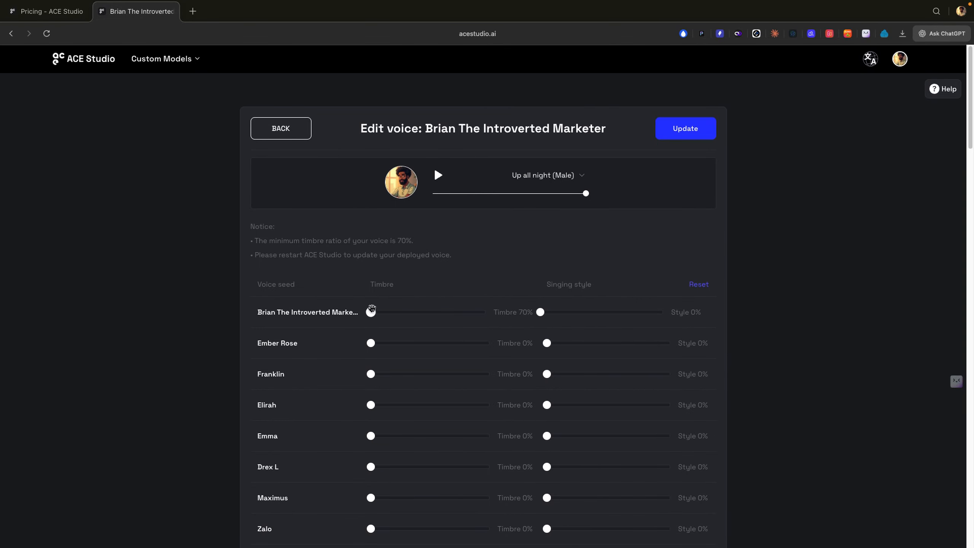
drag(370, 312, 754, 315)
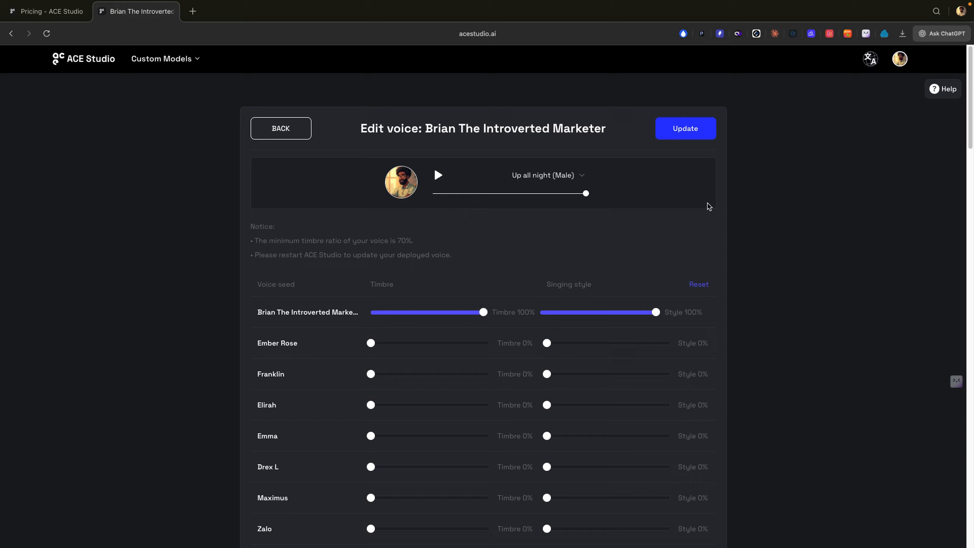
click(686, 137)
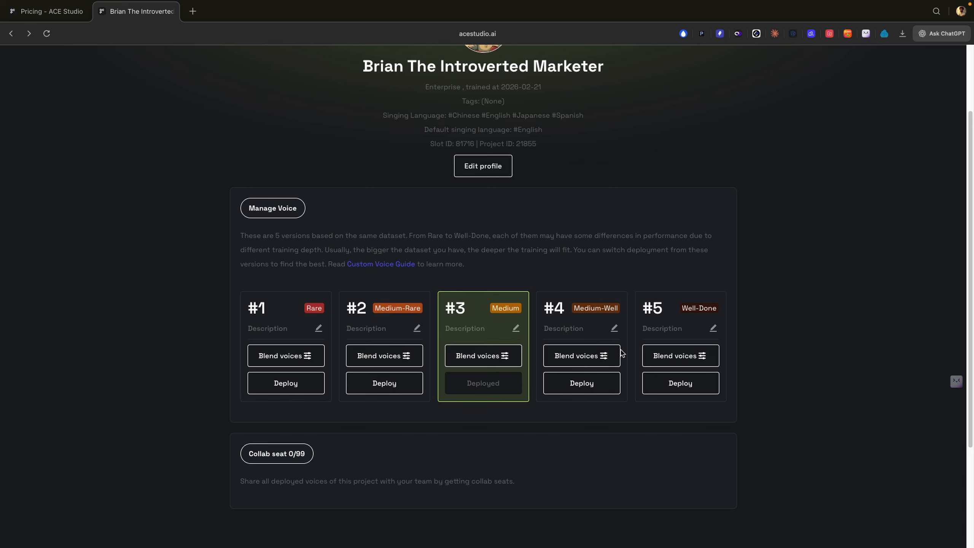
Preview the Well-Done version #5 with the Missing you (Male) demo song in voice blending, and return to the voice's management page
click(679, 356)
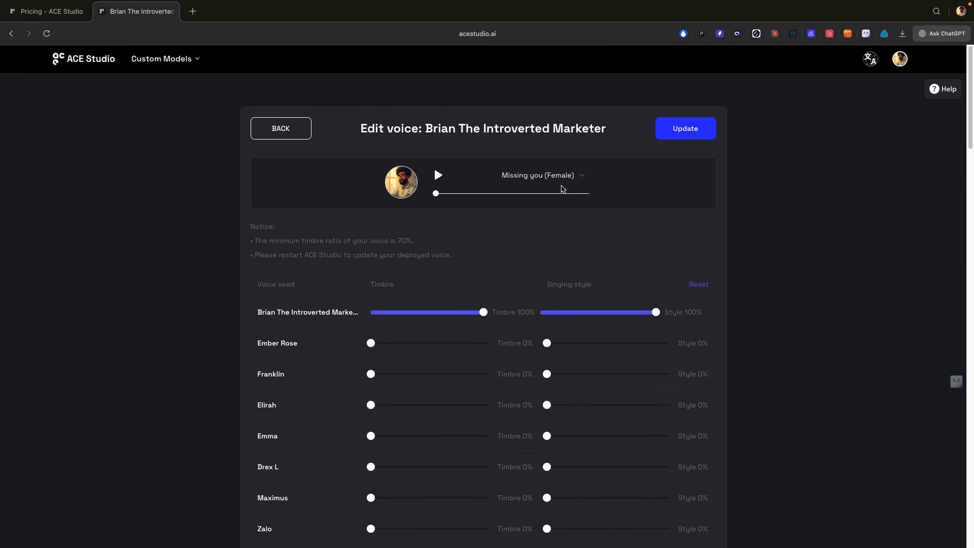
click(588, 178)
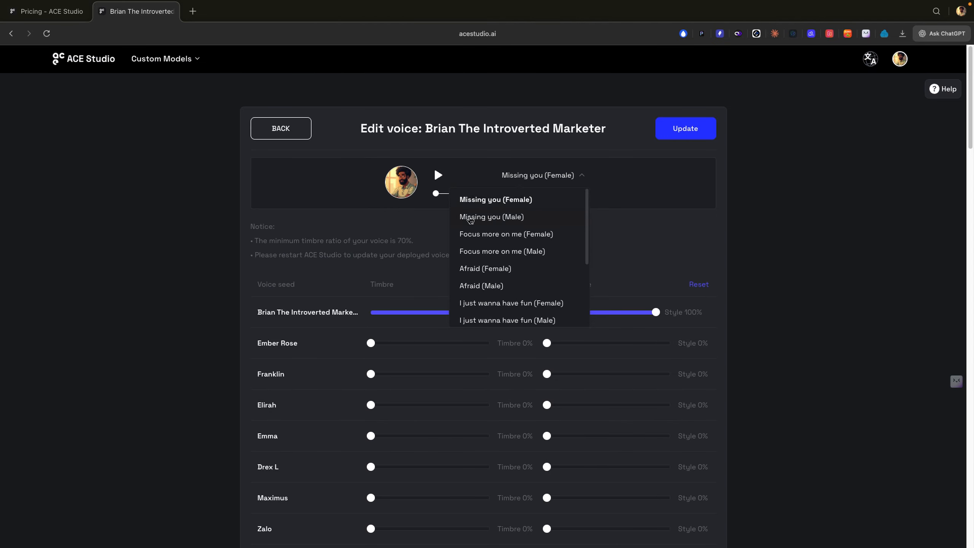
click(494, 217)
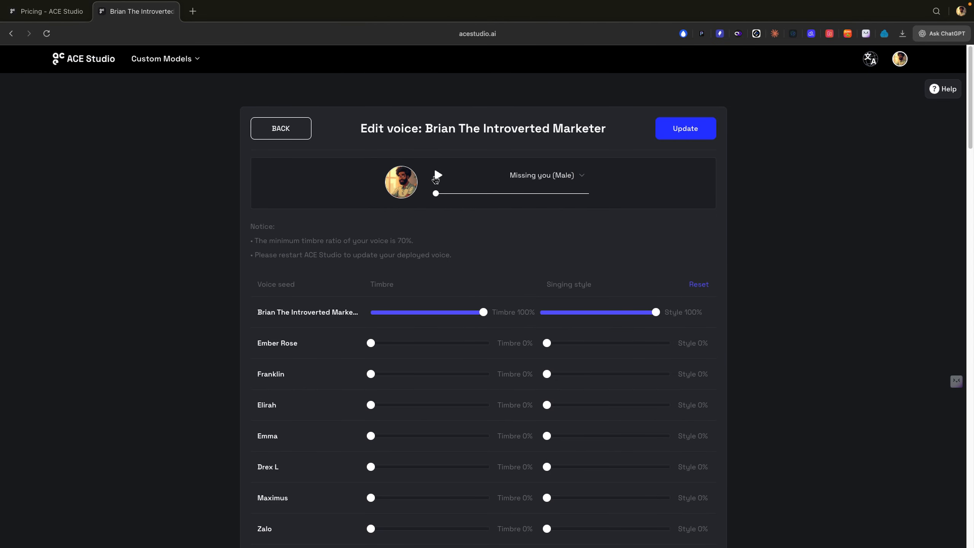
click(436, 176)
click(279, 133)
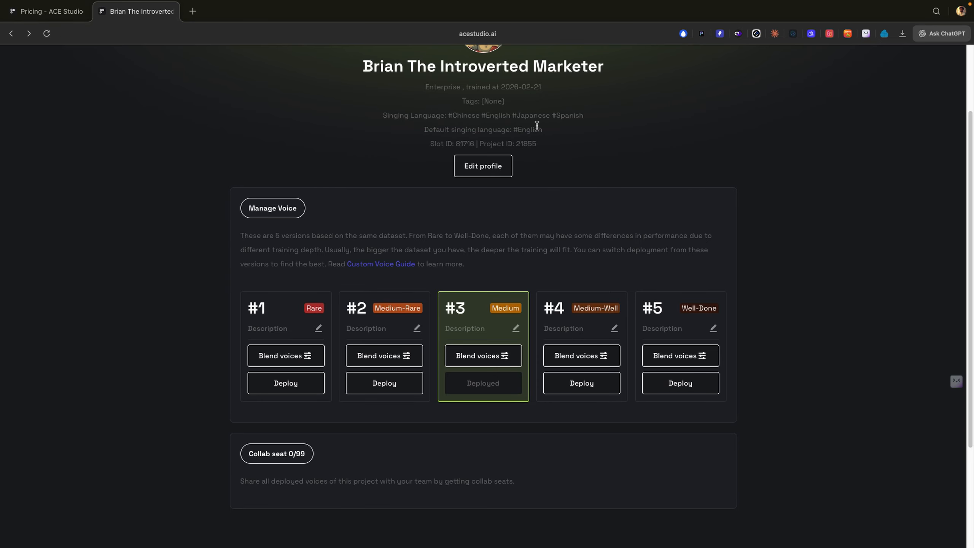
Return from the voice's management page to the page for customizing vocal synth models
scroll(446, 177, up, 5)
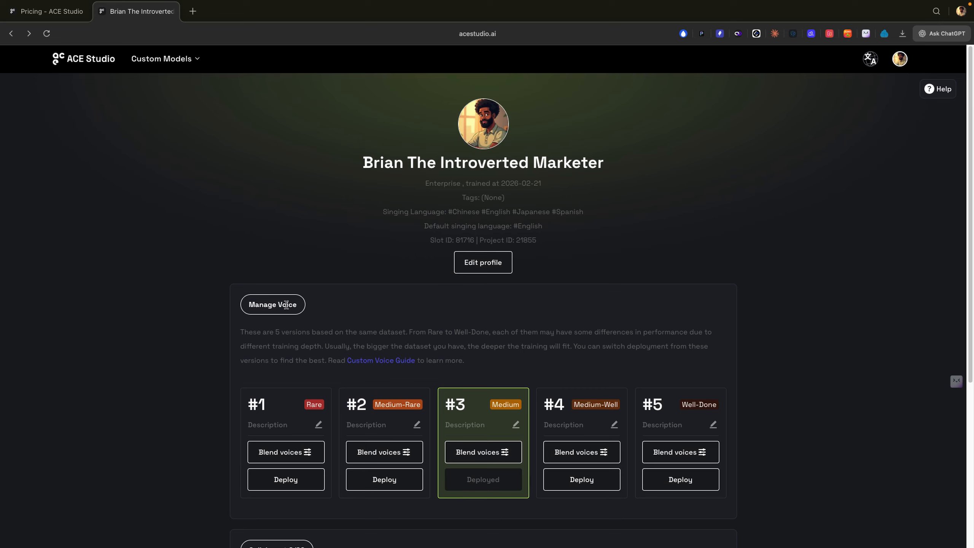
mouse_move(189, 61)
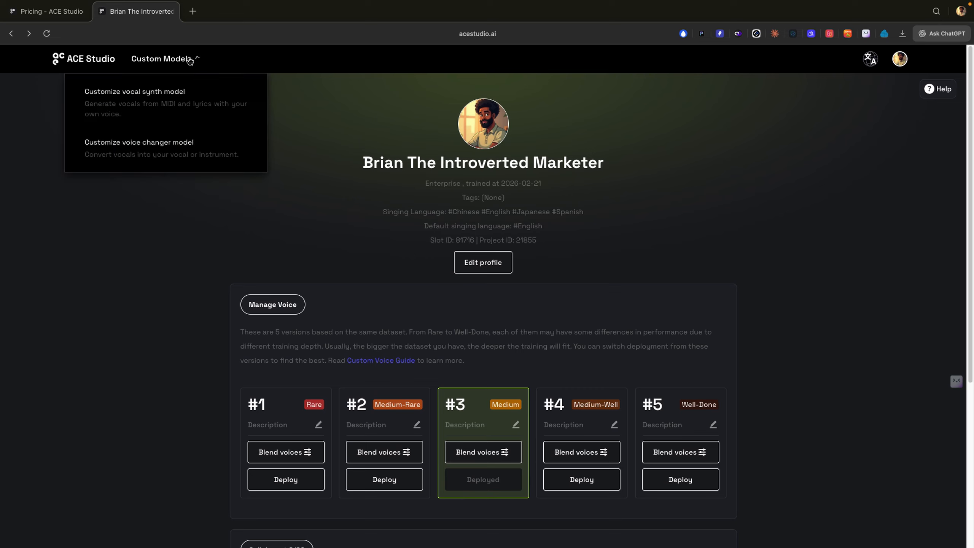
click(187, 97)
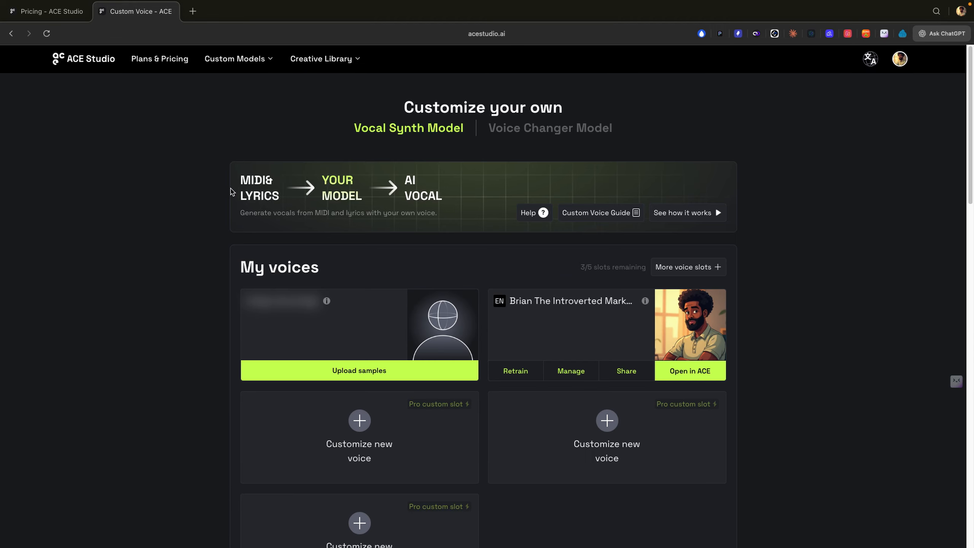
Bring up the retraining confirmation for the trained English voice, read its conditions, and cancel the retraining
scroll(546, 348, down, 3)
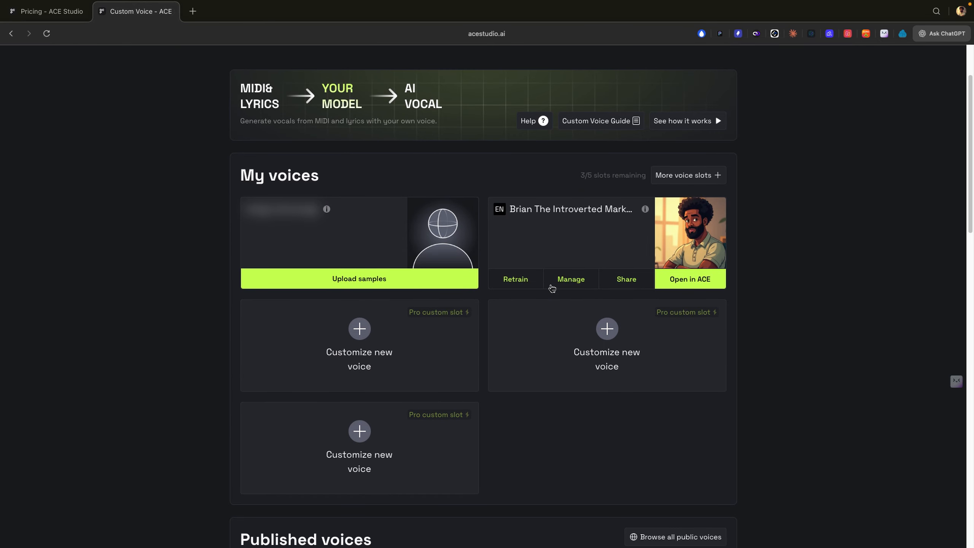
click(529, 283)
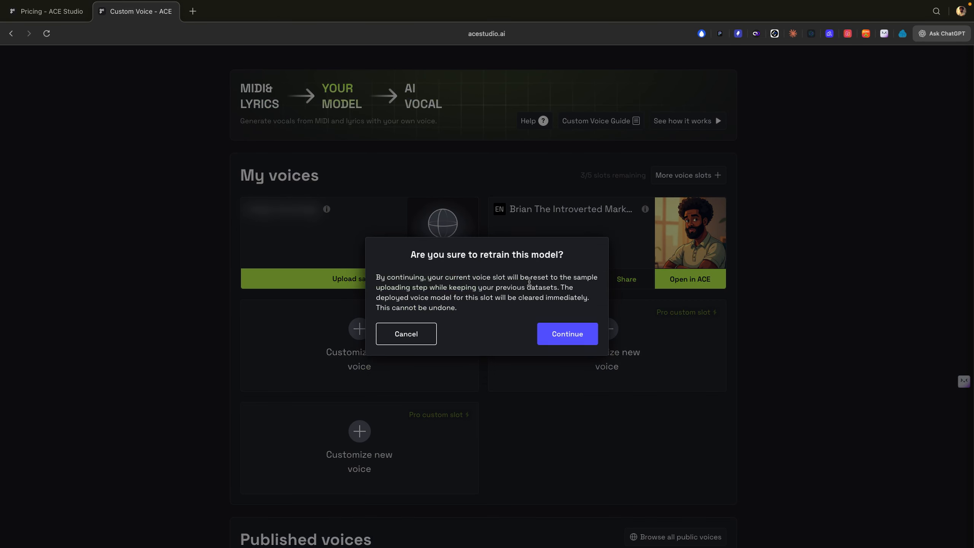
click(431, 332)
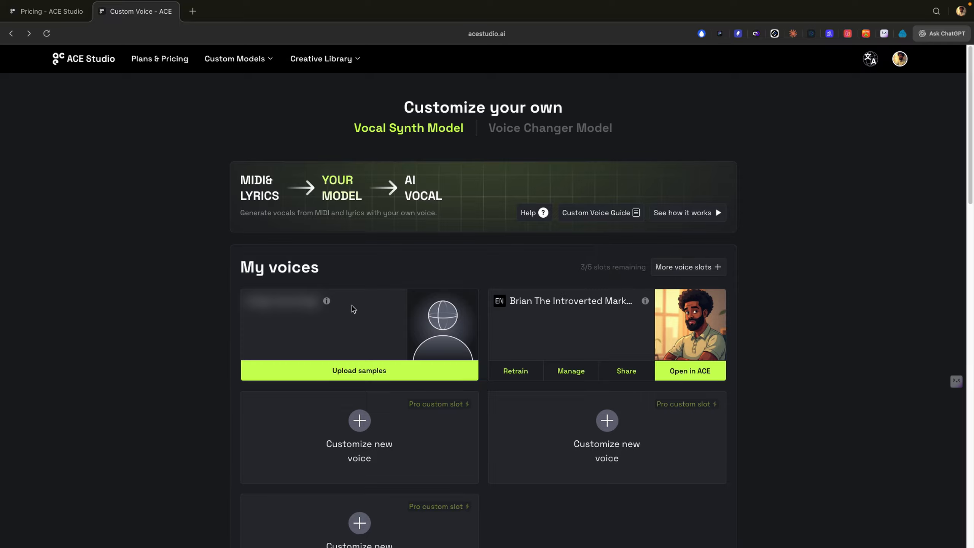
Open the sample upload page for the untrained custom voice and review its format, content and quantity requirements
click(353, 370)
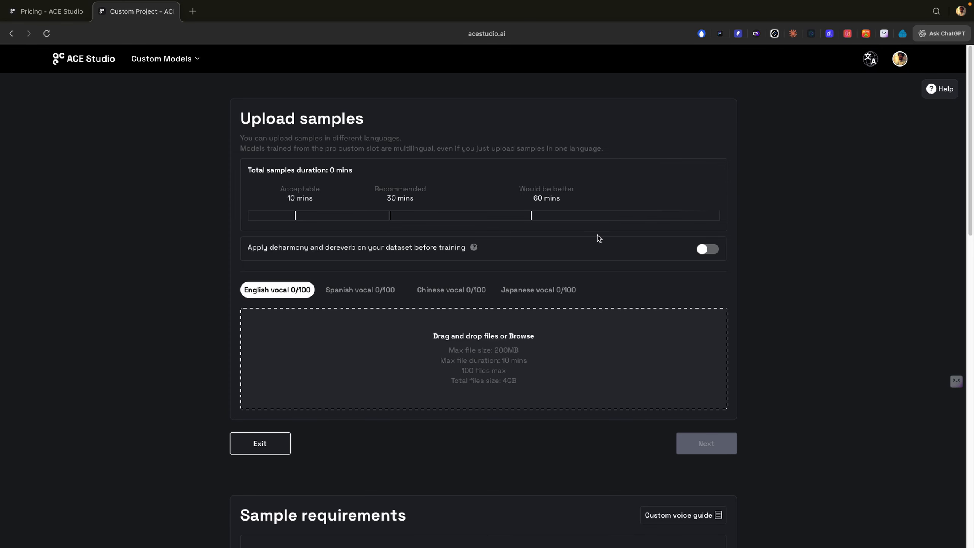
scroll(599, 238, down, 1)
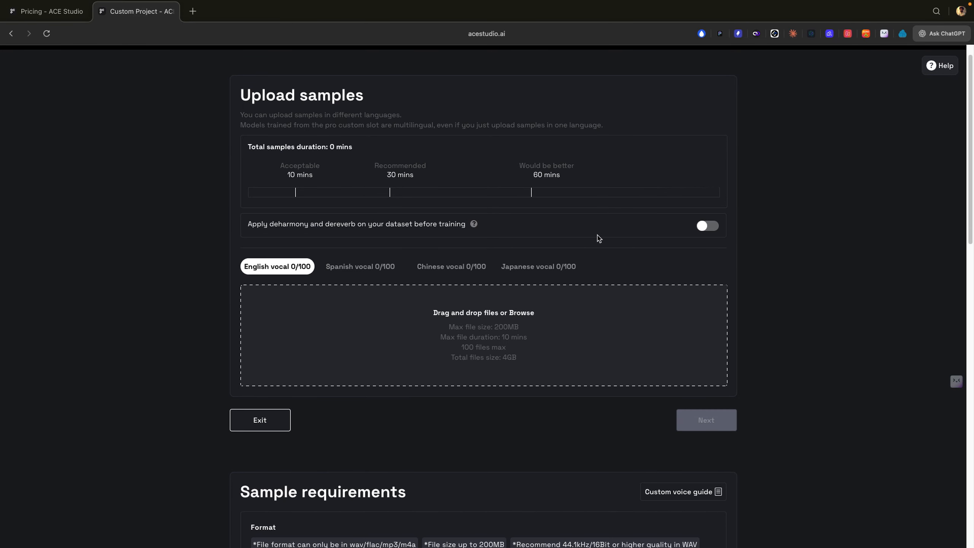
scroll(495, 270, down, 5)
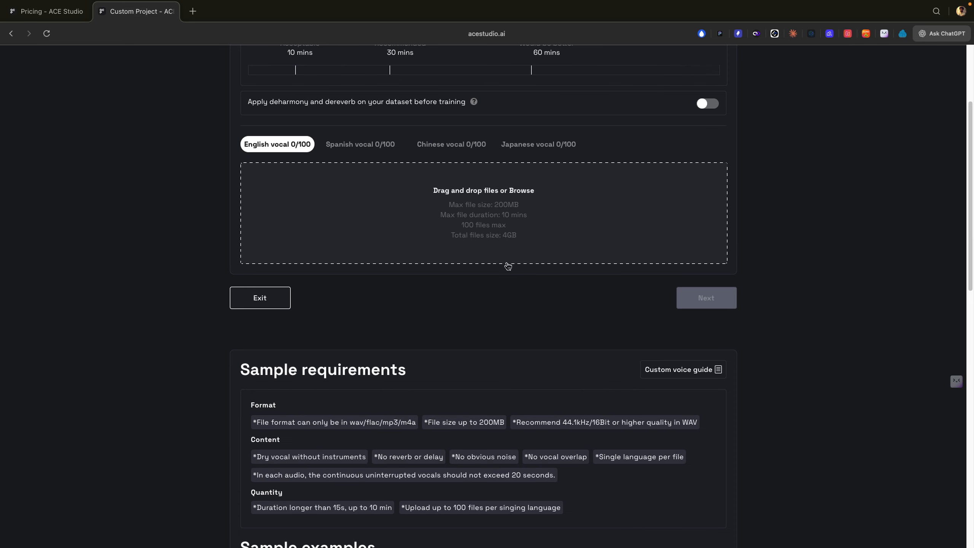
scroll(508, 265, down, 12)
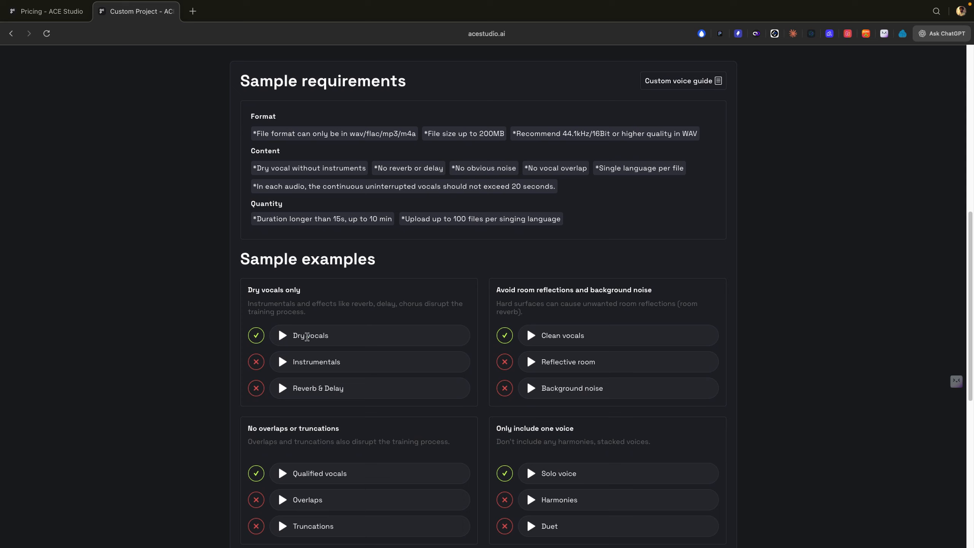
Play the acceptable sample examples: Dry vocals, Clean vocals, Qualified vocals and Solo voice
click(283, 337)
click(284, 341)
click(530, 339)
scroll(459, 357, down, 5)
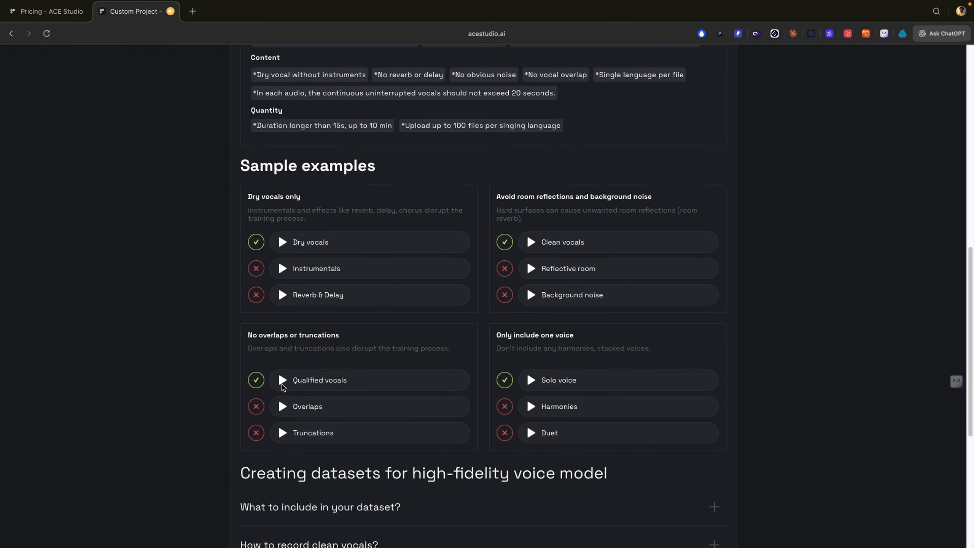
click(283, 381)
click(283, 379)
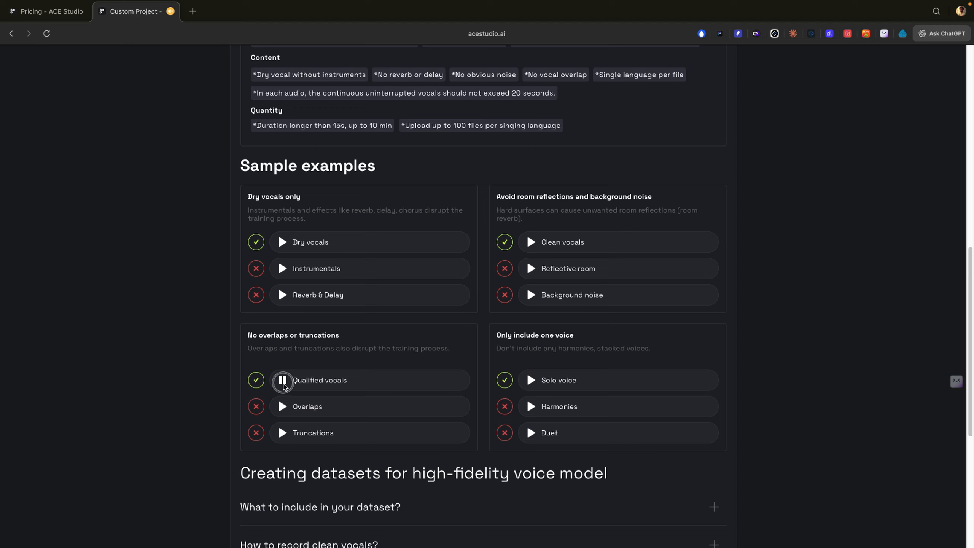
click(530, 379)
Play the unacceptable sample examples: Instrumentals, Reverb & Delay, Reflective room, Background noise, Overlaps and Truncations
click(285, 274)
click(285, 299)
click(537, 271)
click(532, 296)
click(533, 296)
click(282, 407)
click(282, 408)
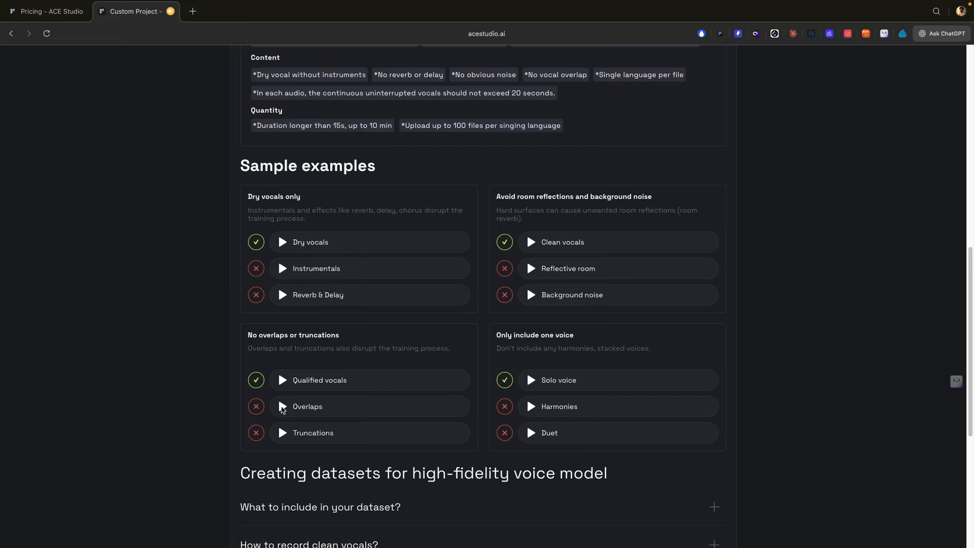
click(283, 434)
click(284, 437)
Examine the recommended sample durations, language options, upload limits, sample requirements and sample examples on the upload page
scroll(237, 340, up, 5)
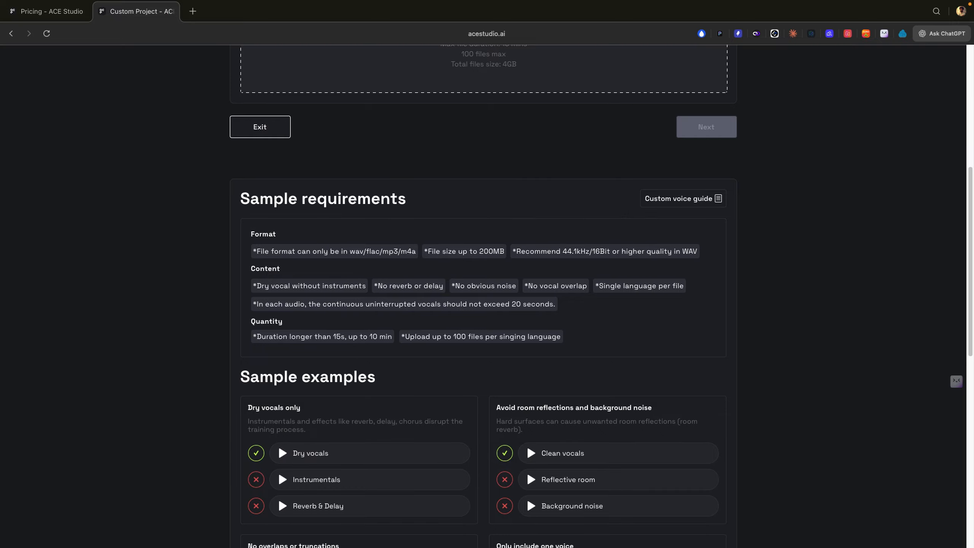
scroll(483, 295, up, 8)
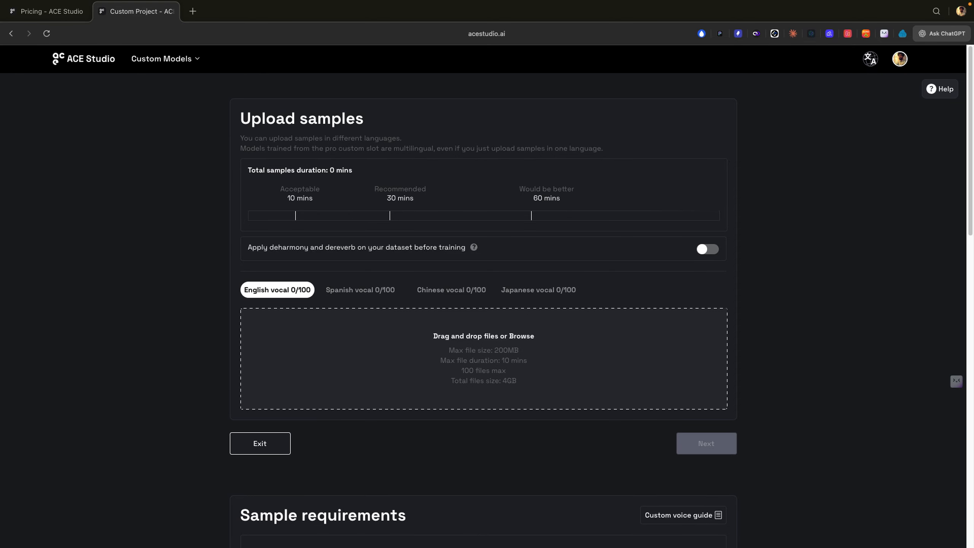
scroll(794, 397, down, 3)
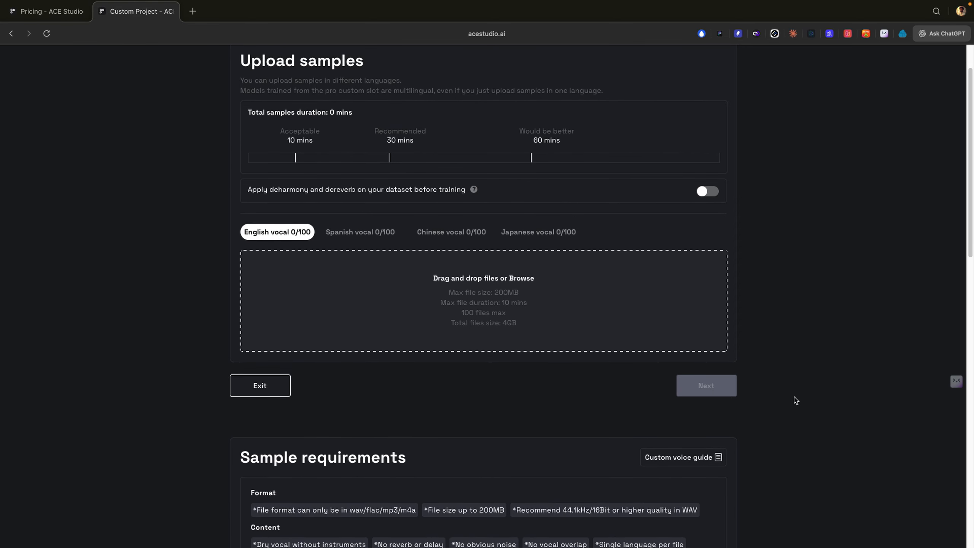
scroll(794, 397, down, 2)
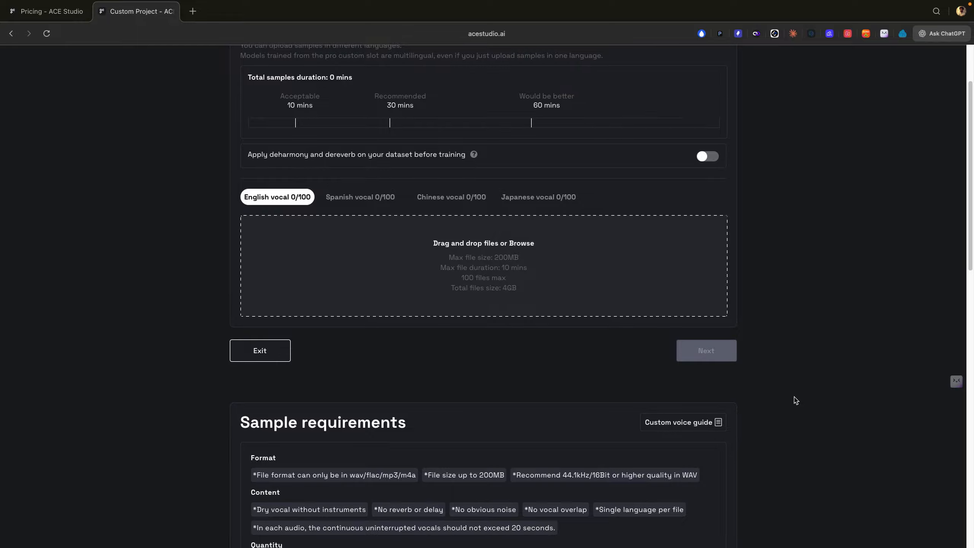
scroll(794, 398, down, 3)
scroll(794, 398, up, 8)
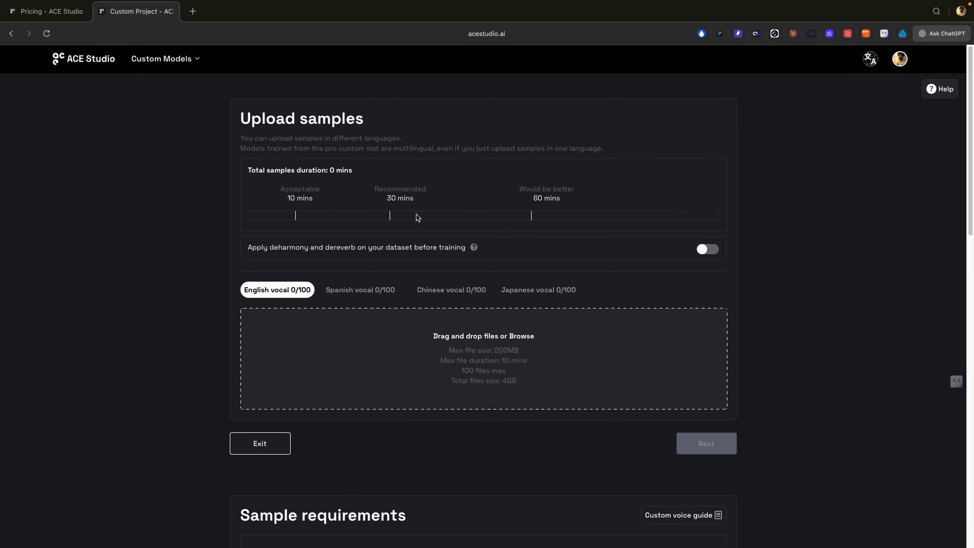
scroll(489, 231, down, 2)
scroll(489, 231, down, 5)
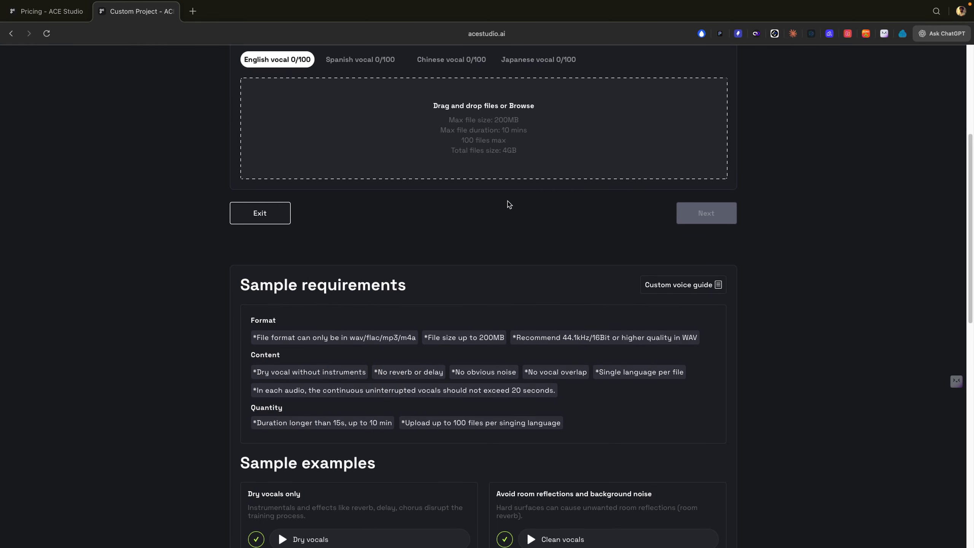
scroll(515, 217, down, 4)
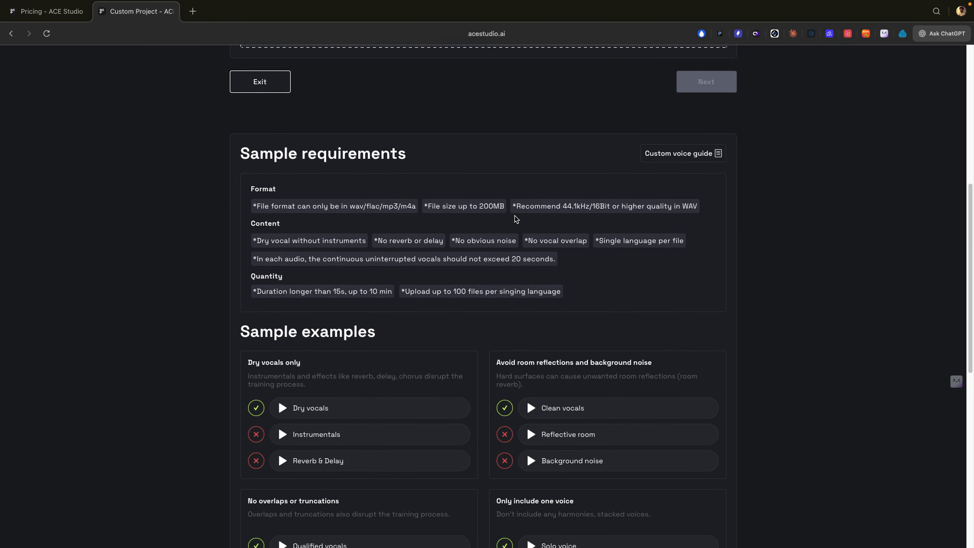
scroll(517, 218, down, 1)
scroll(515, 218, up, 7)
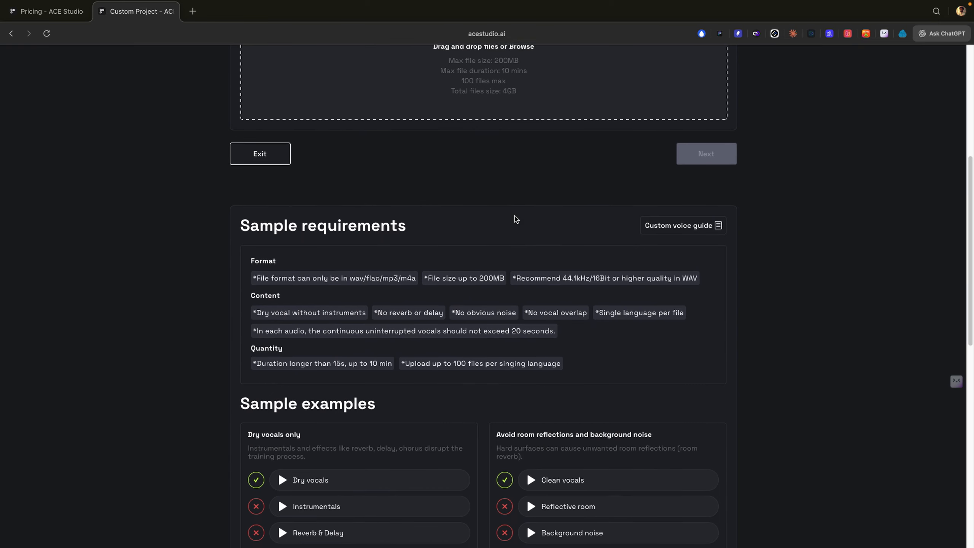
scroll(516, 219, down, 5)
scroll(515, 219, down, 3)
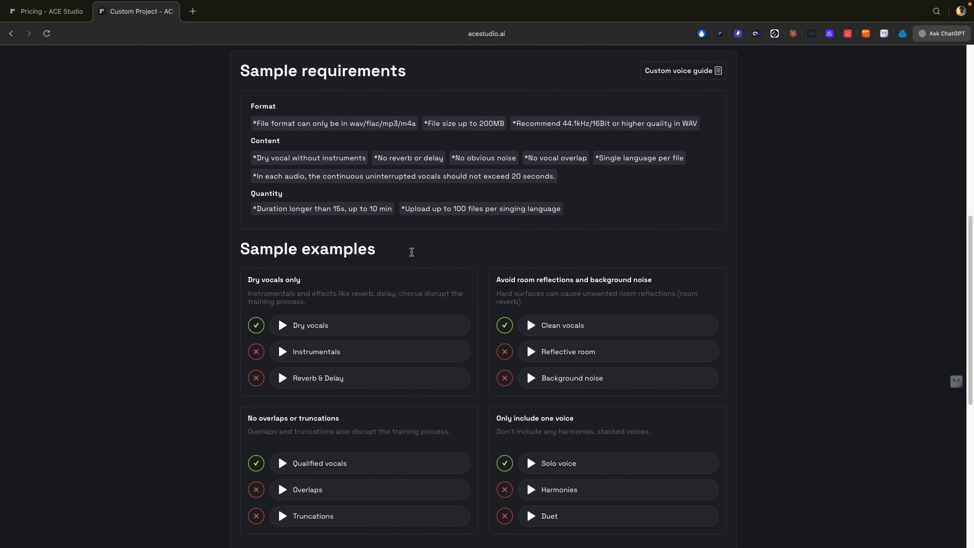
scroll(489, 374, down, 2)
scroll(489, 374, down, 2)
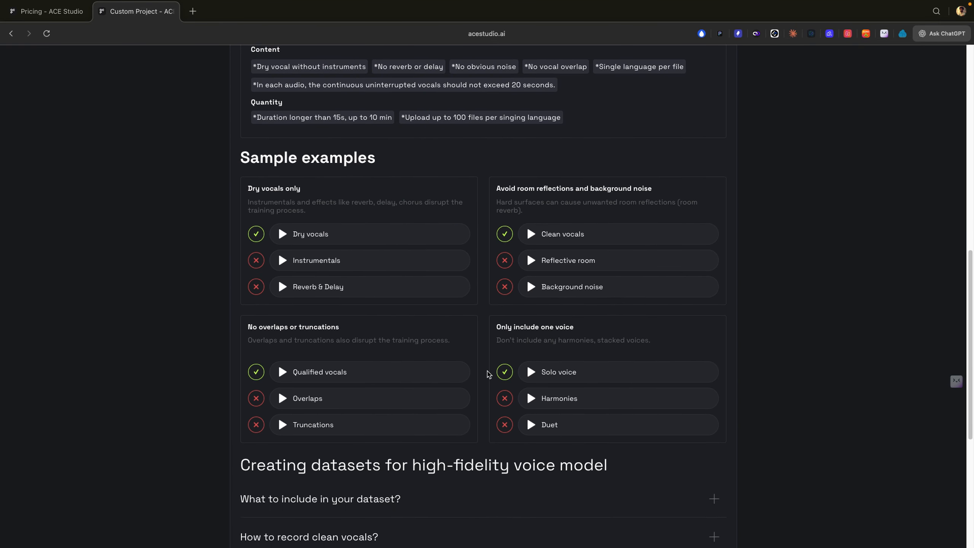
Read the answer to "How to record clean vocals?" in the dataset creation questions and collapse it again
scroll(489, 374, down, 3)
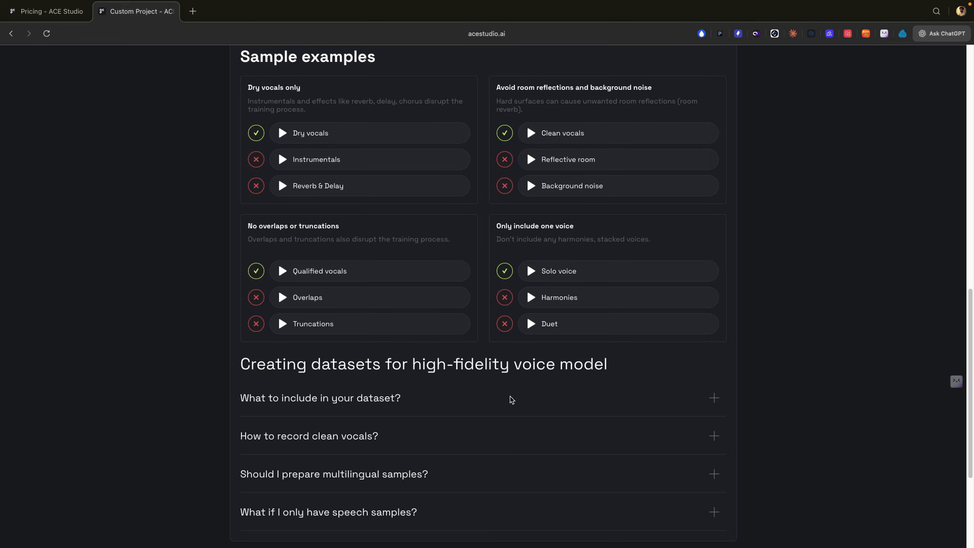
click(509, 434)
click(715, 441)
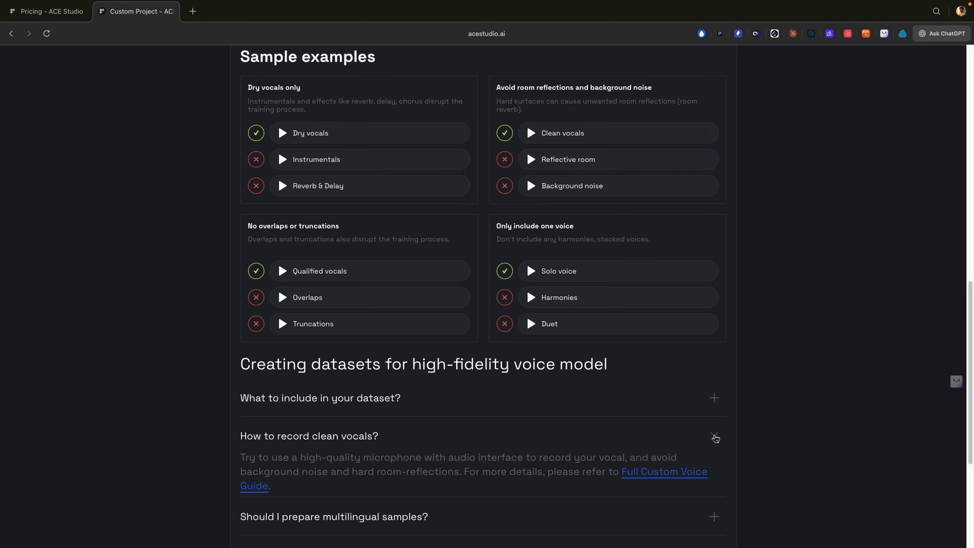
click(715, 438)
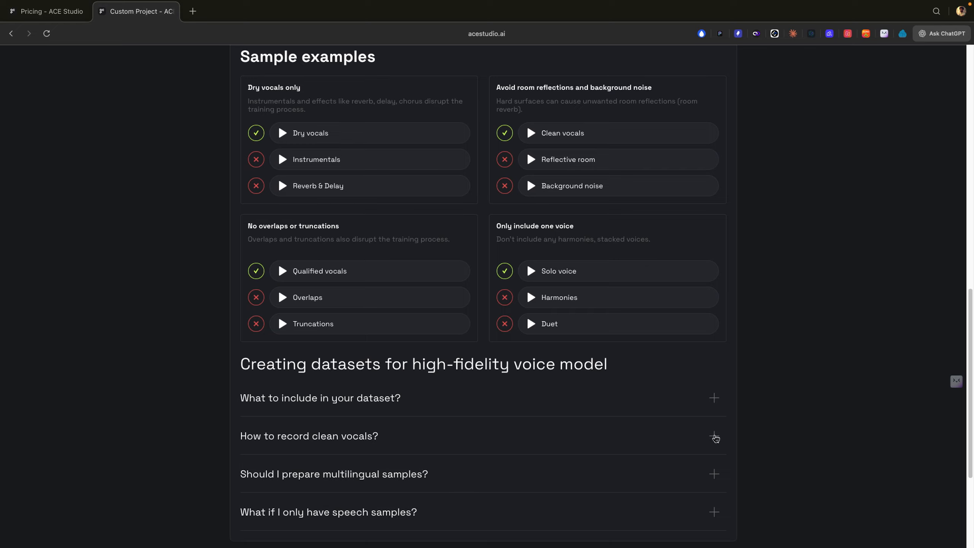
scroll(704, 470, down, 2)
scroll(711, 421, up, 15)
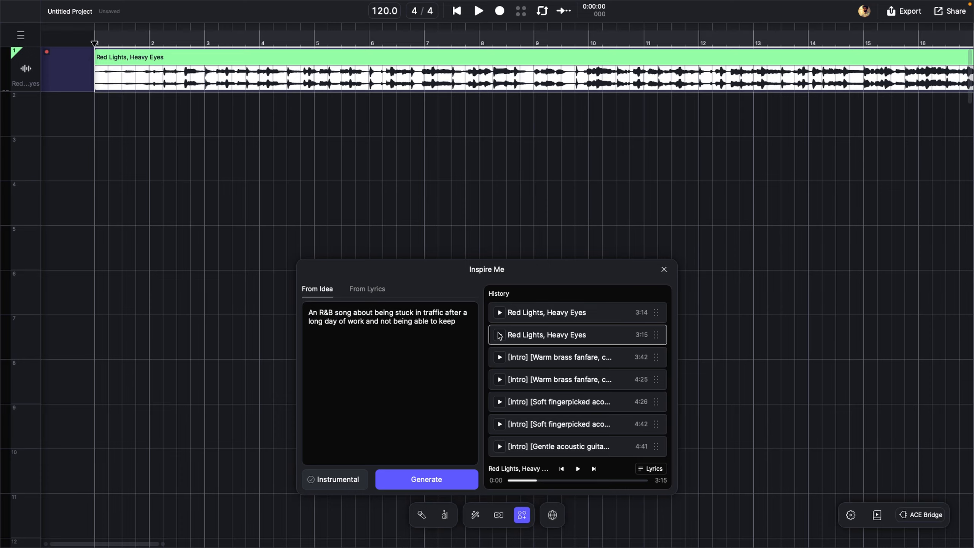
In the ACE Studio project, preview the 3:15 version of Red Lights, Heavy Eyes with its lyrics and styles, and return to the history
click(499, 335)
click(652, 468)
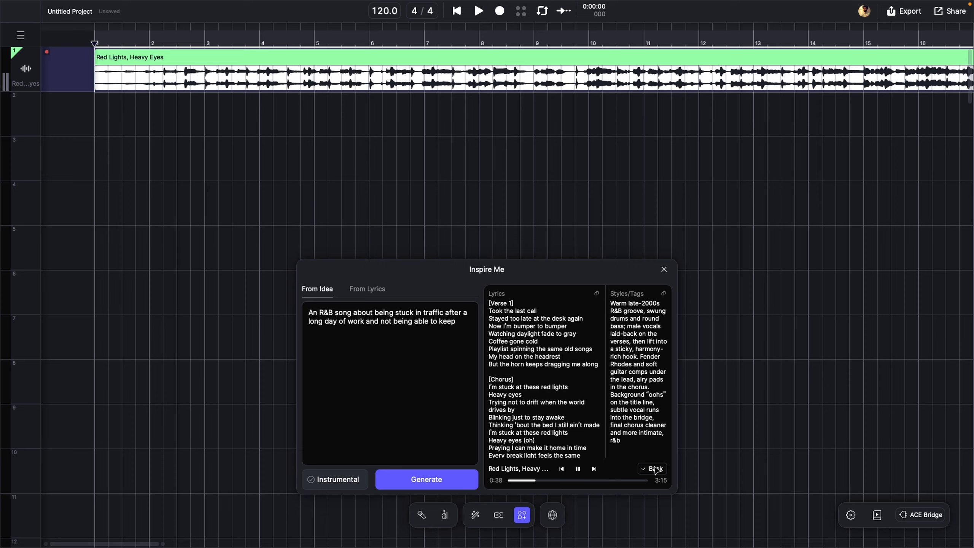
click(577, 468)
click(648, 469)
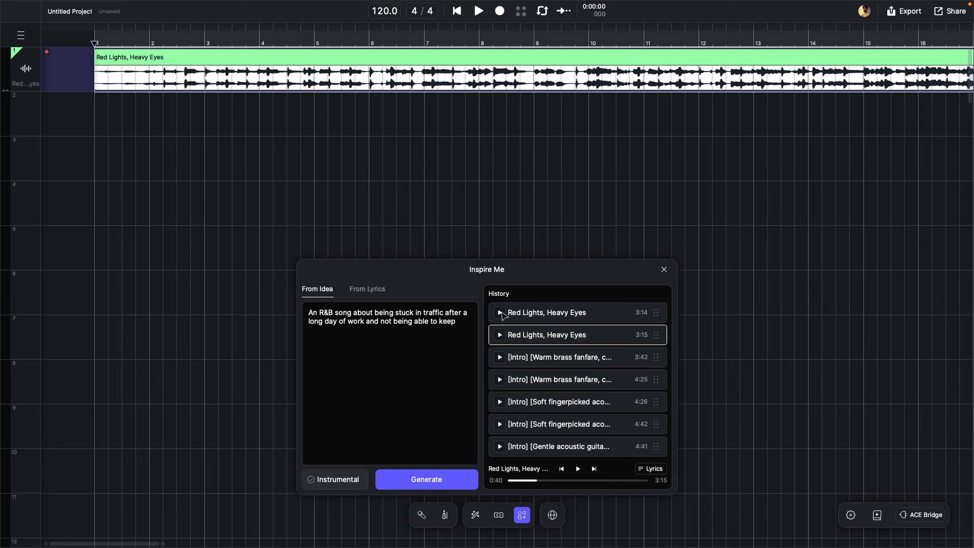
Preview the 3:14 version of Red Lights, Heavy Eyes with its lyrics and styles shown, and pause it
click(501, 313)
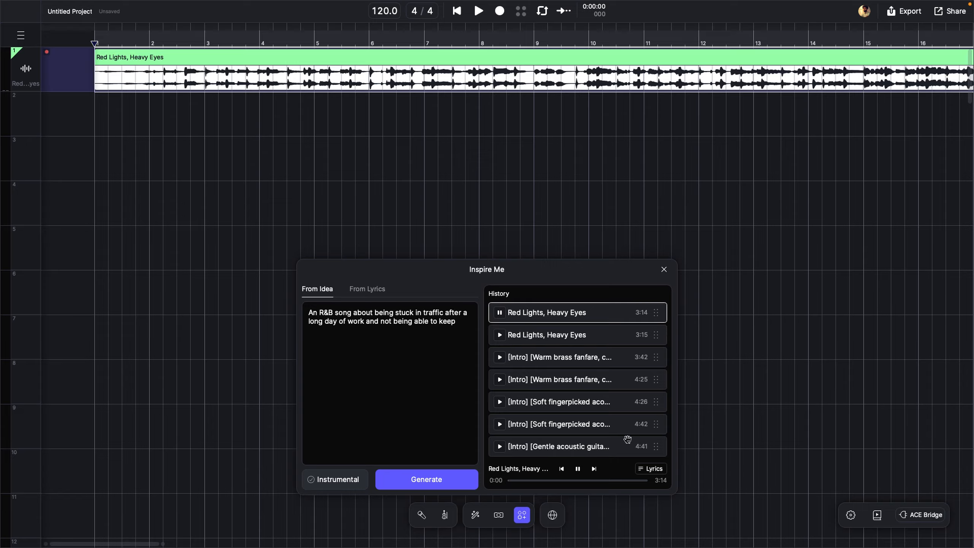
click(653, 469)
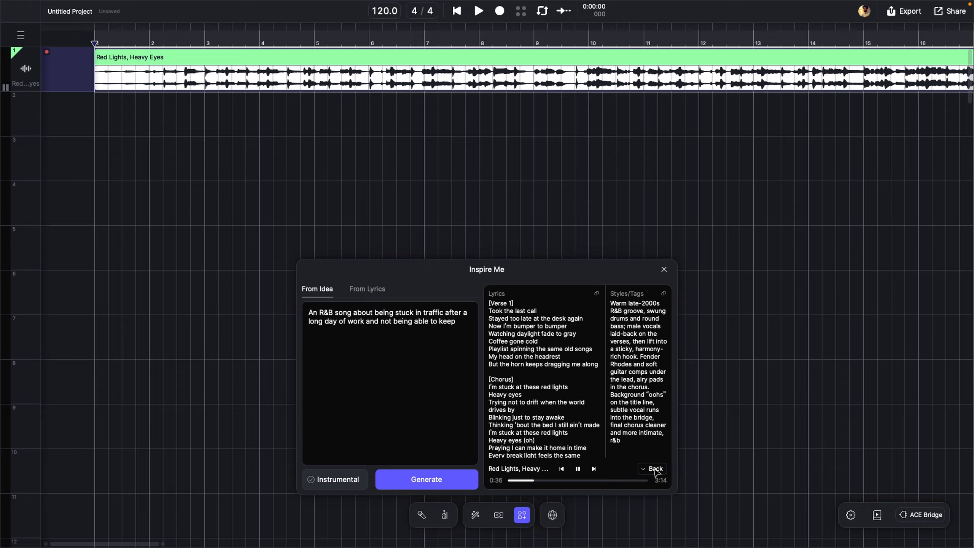
click(578, 469)
right_click(171, 196)
mouse_move(187, 206)
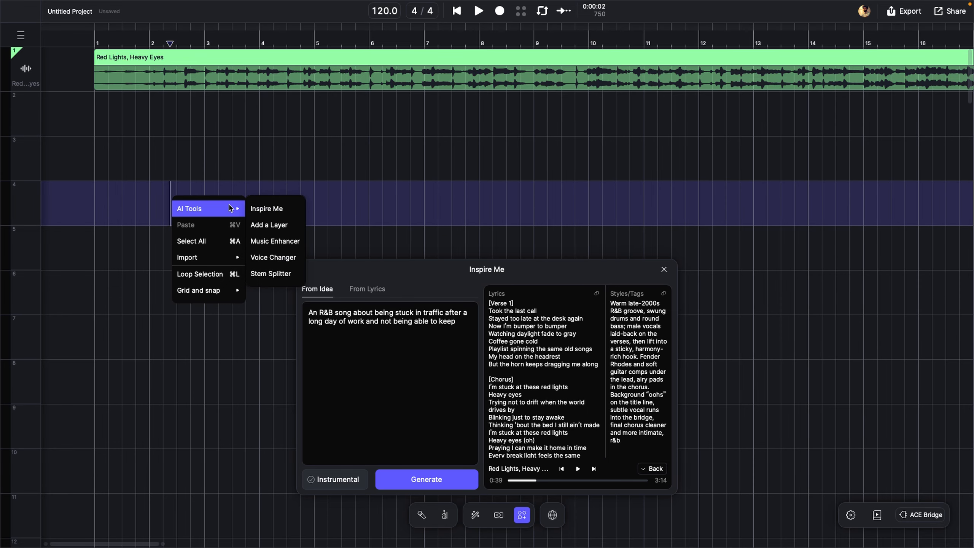
key(Escape)
Open the Voice Changer AI tool for the Red Lights, Heavy Eyes audio clip on the first track
click(195, 59)
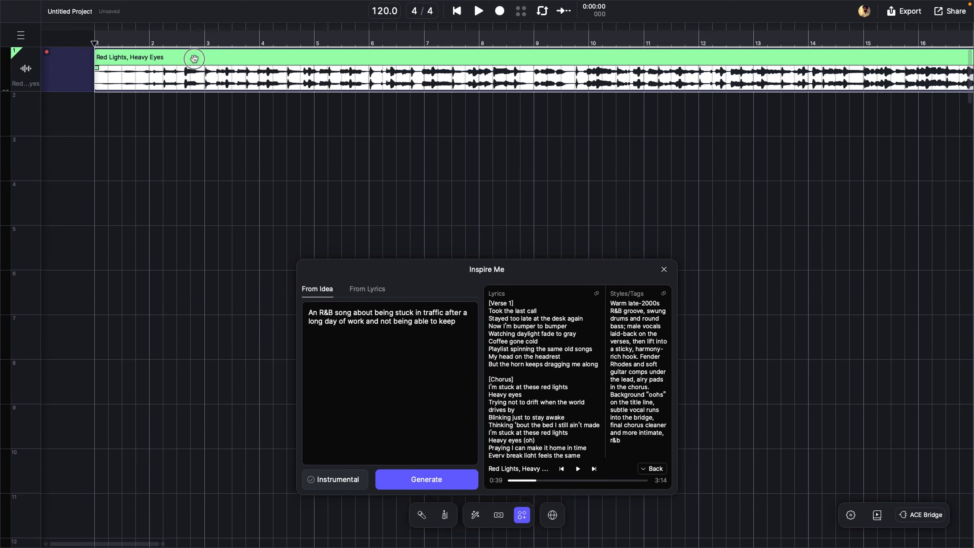
right_click(194, 58)
mouse_move(211, 73)
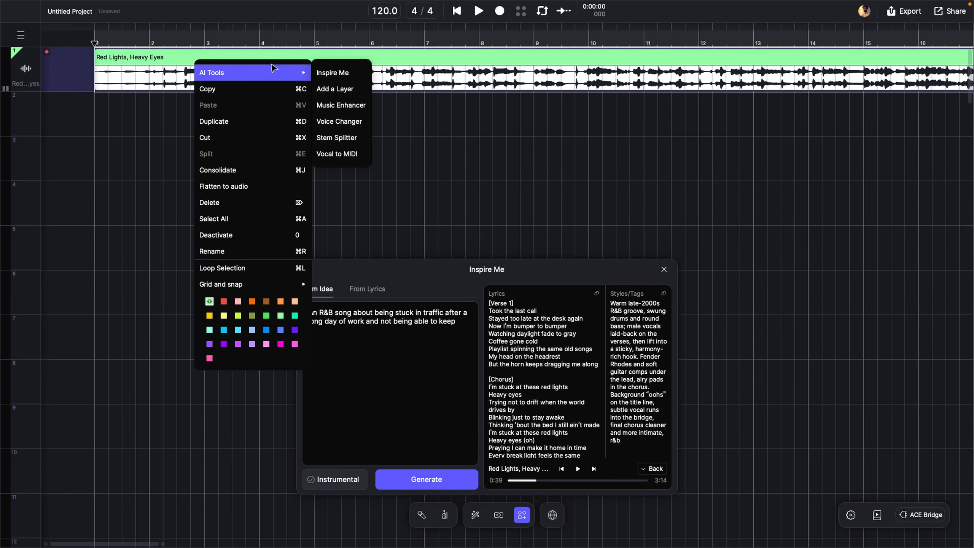
click(342, 121)
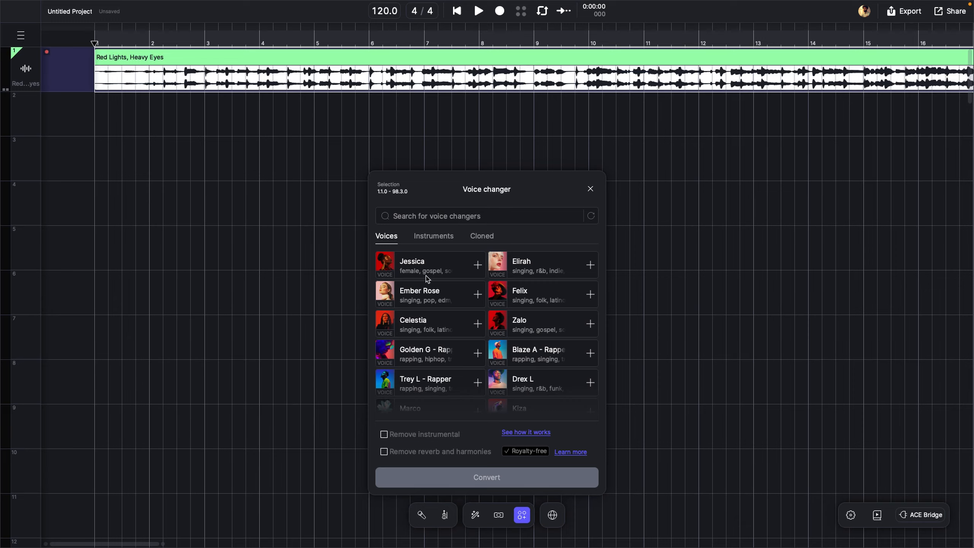
Browse the stock voices and the instruments offered by the Voice Changer
scroll(446, 319, down, 3)
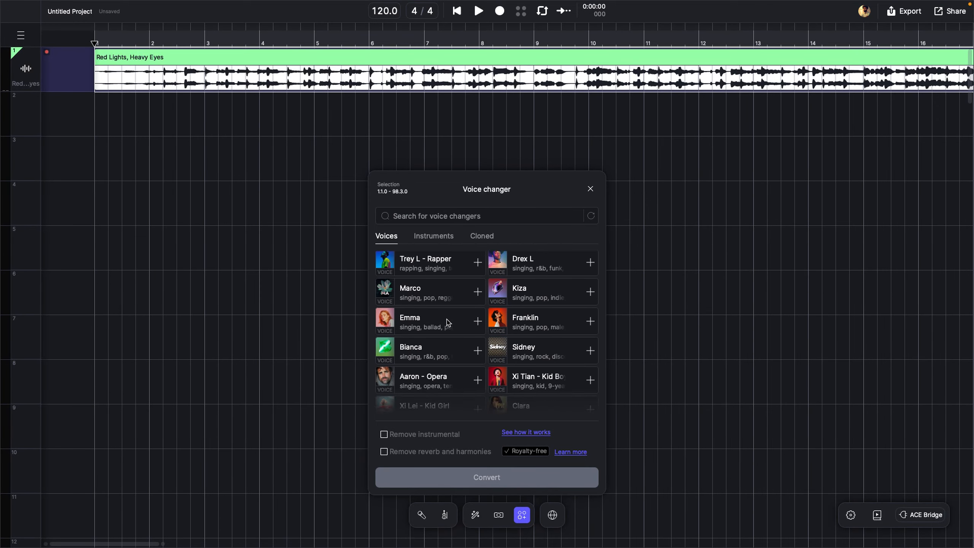
scroll(446, 319, up, 3)
click(434, 237)
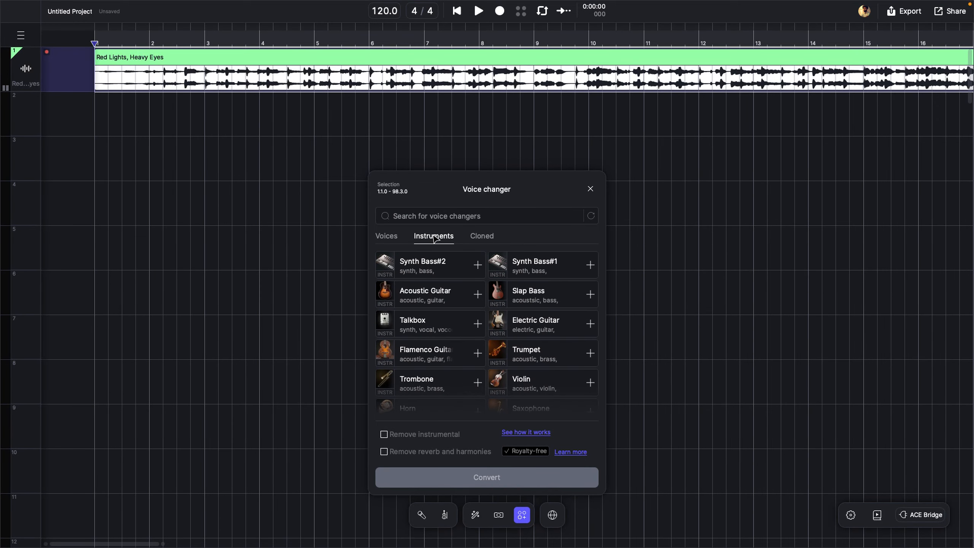
scroll(431, 306, down, 3)
scroll(431, 306, up, 3)
Look through the Voice Changer's stock voices again and bring up the cloned voices
click(387, 238)
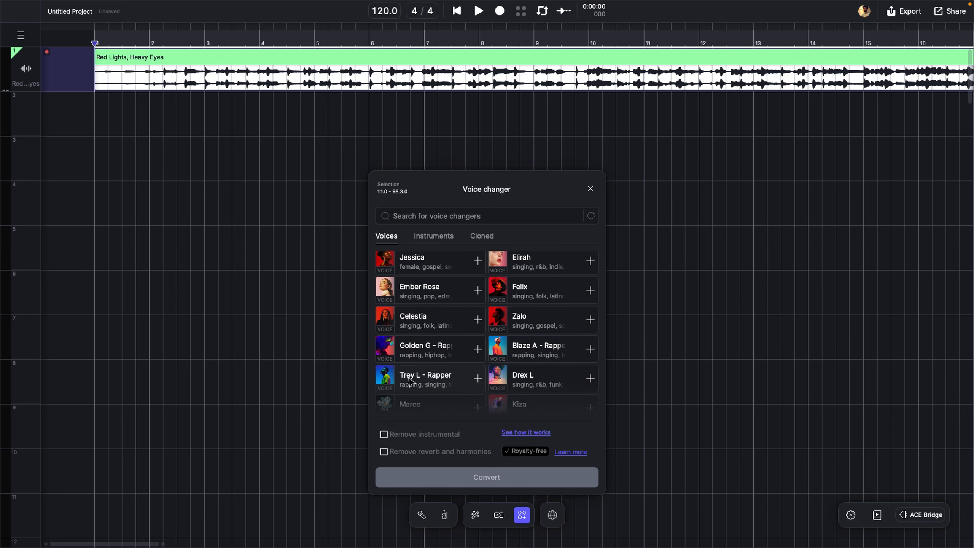
scroll(384, 383, down, 1)
scroll(385, 383, down, 5)
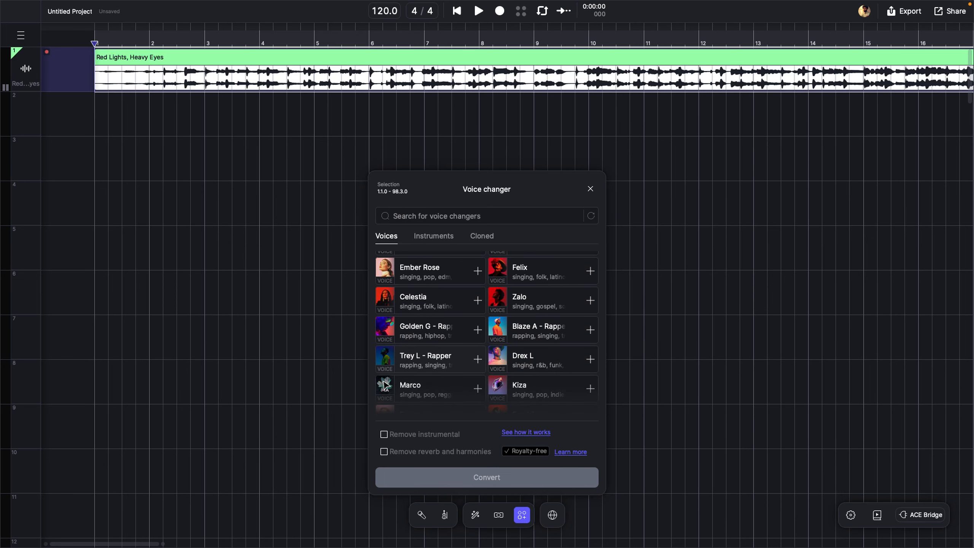
scroll(384, 383, up, 6)
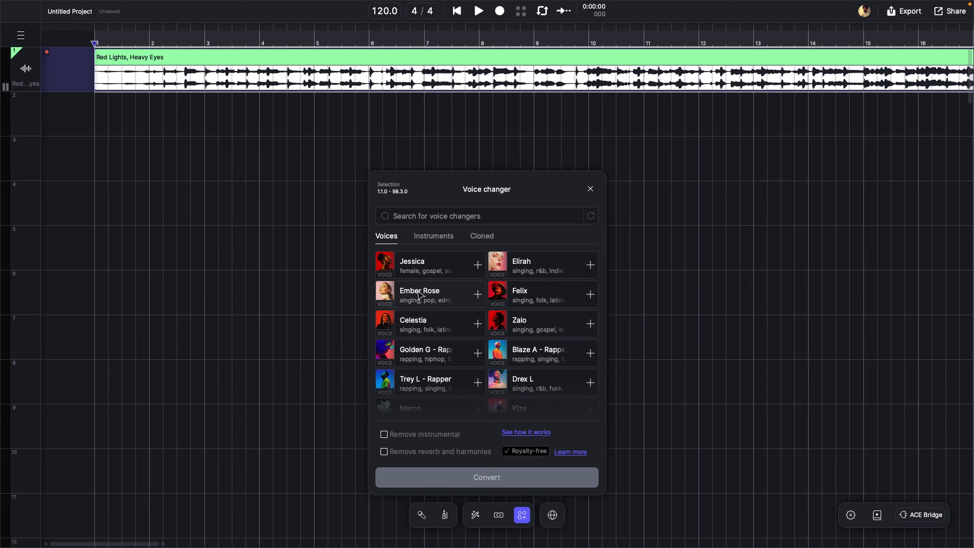
click(481, 236)
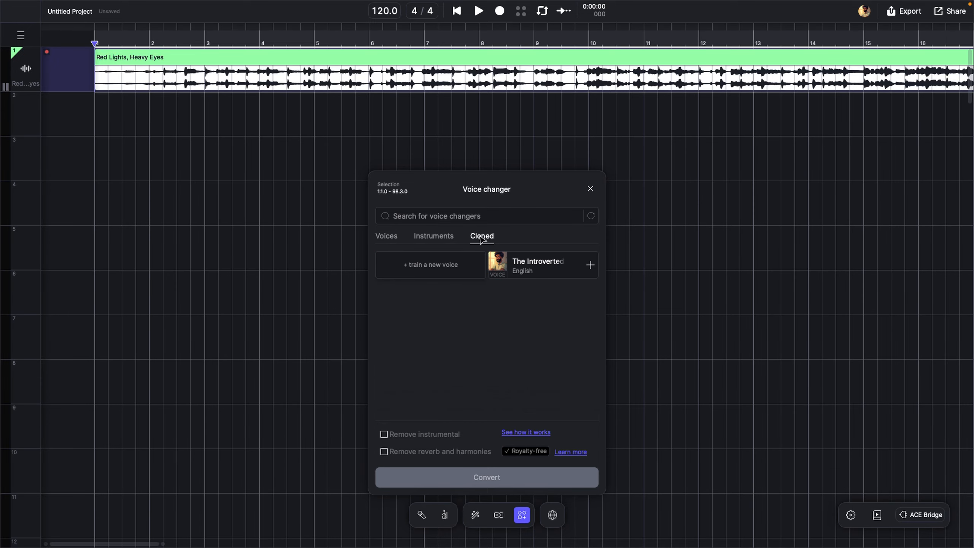
Convert the Red Lights, Heavy Eyes clip with The Introverted Marketer cloned voice
click(590, 265)
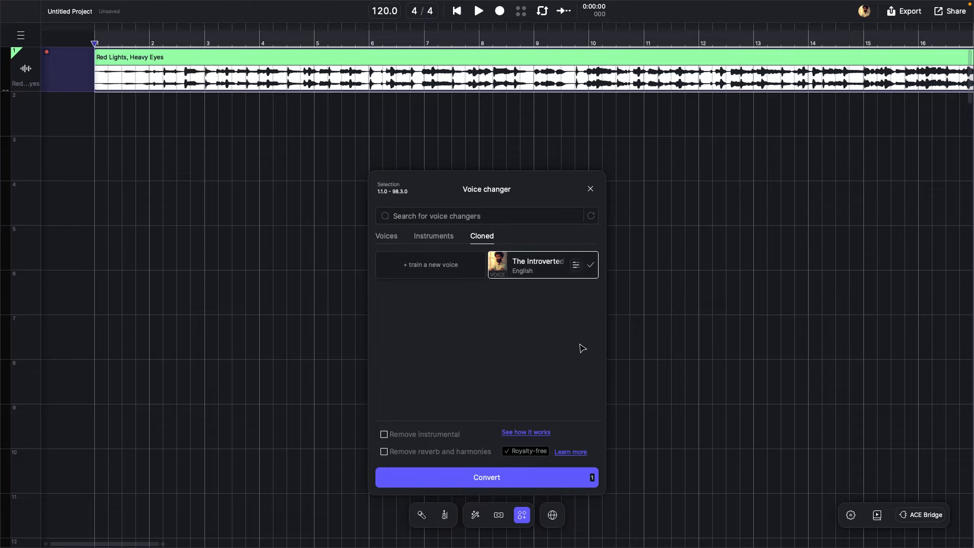
click(574, 483)
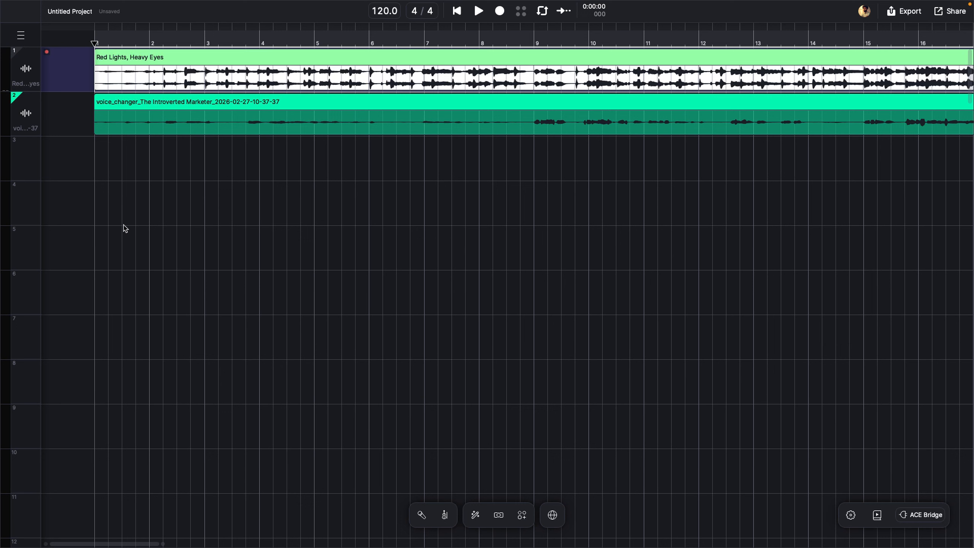
Play the voice-changed version of Red Lights, Heavy Eyes from the start of the timeline, and stop playback
click(112, 196)
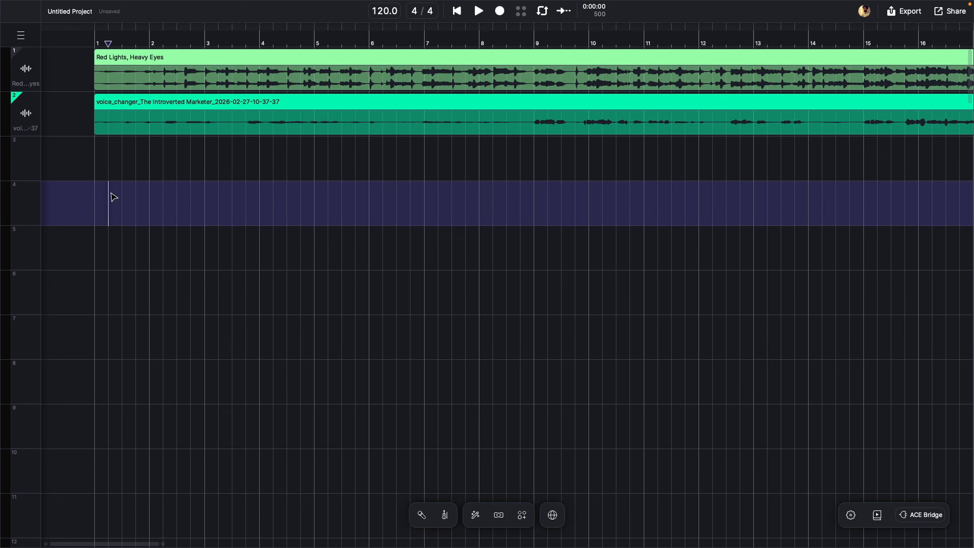
click(106, 156)
click(76, 113)
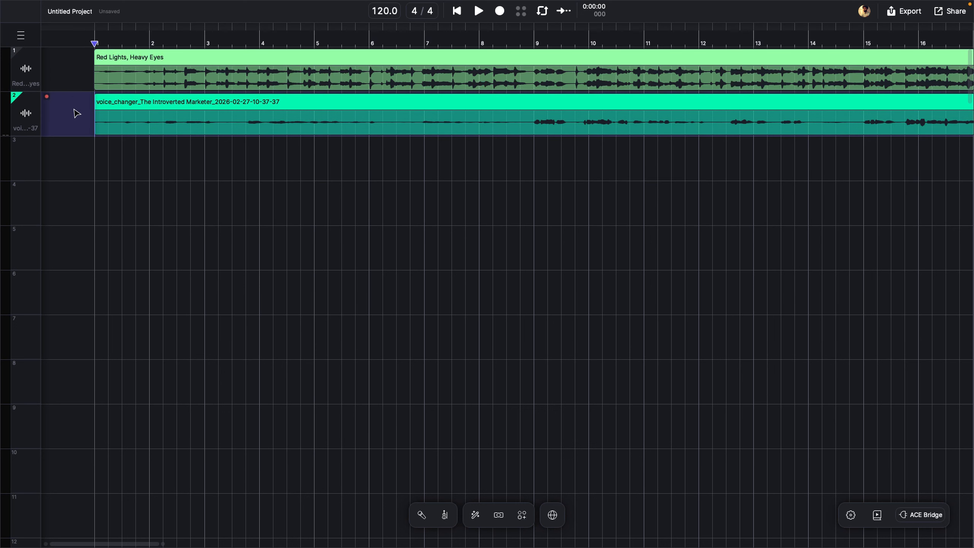
click(480, 11)
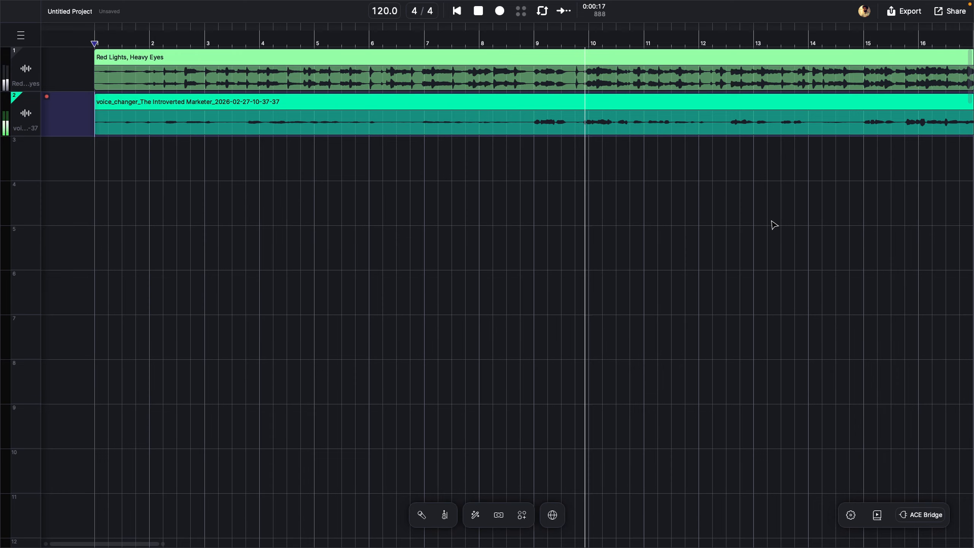
click(792, 252)
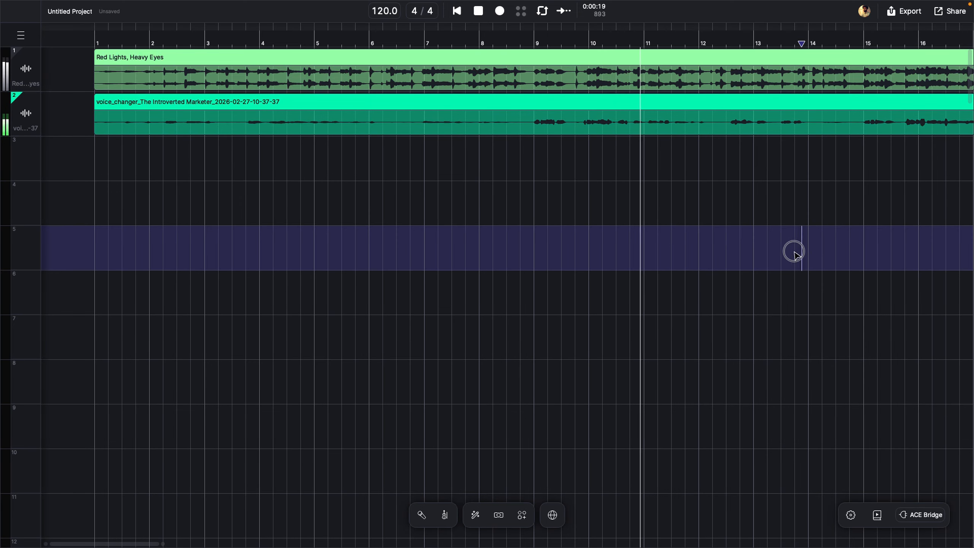
click(618, 290)
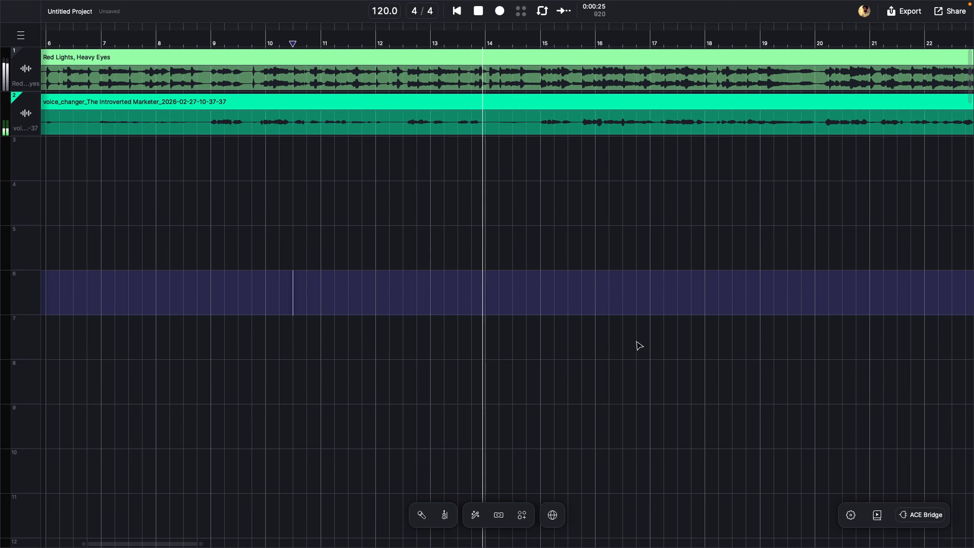
click(636, 353)
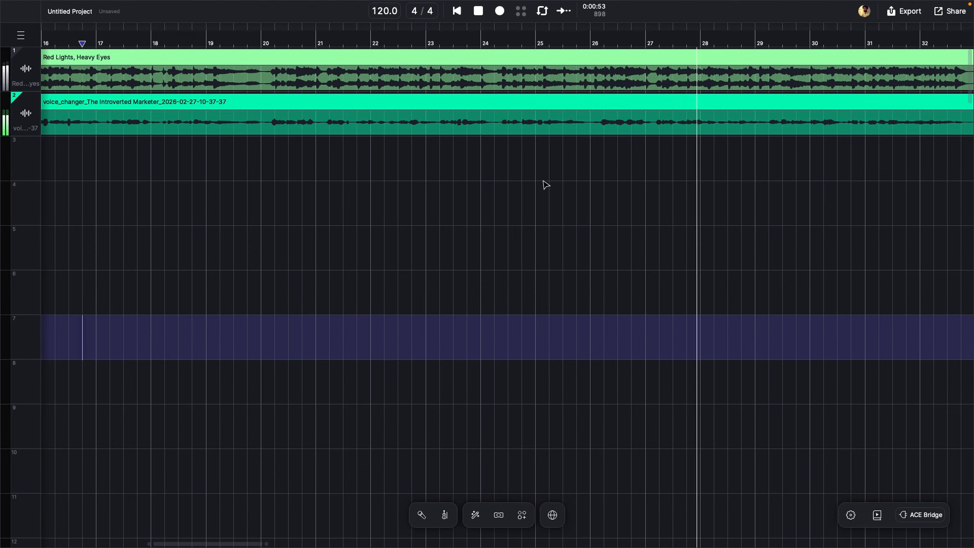
click(478, 10)
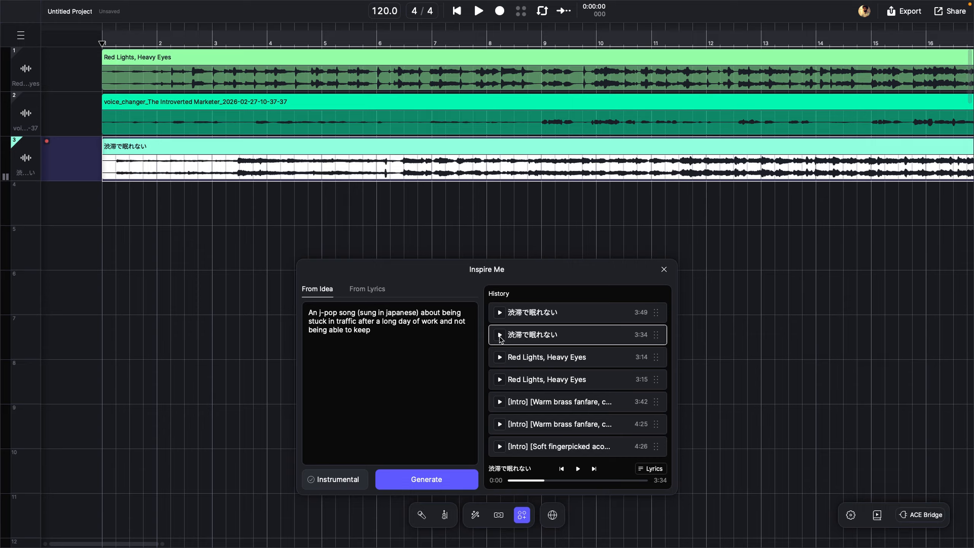
Preview the 3:34 version of 渋滞で眠れない from its beginning in Inspire Me, and pause it
click(509, 481)
click(505, 481)
click(577, 469)
click(578, 469)
Apply the Voice Changer with The Introverted Marketer cloned voice to the 渋滞で眠れない clip on track 3
right_click(225, 146)
mouse_move(247, 160)
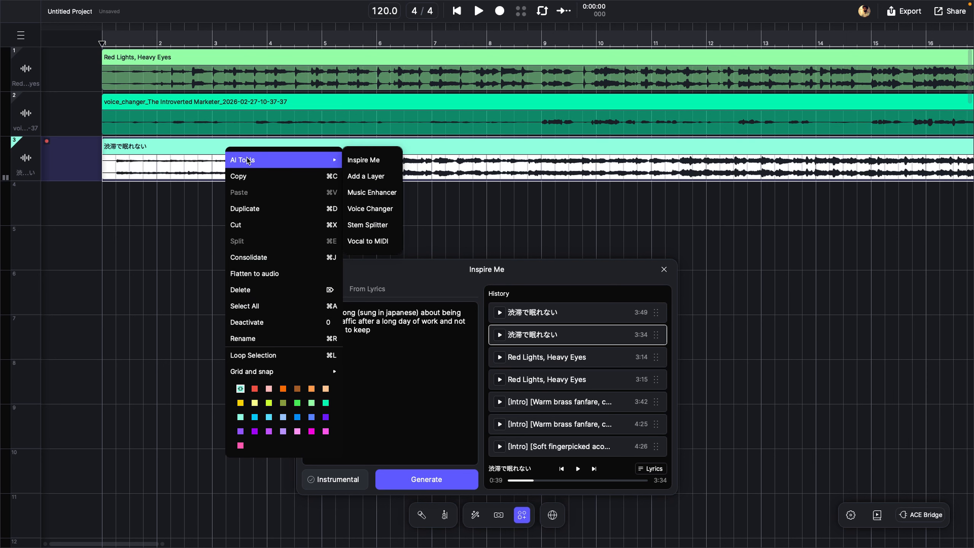
click(369, 208)
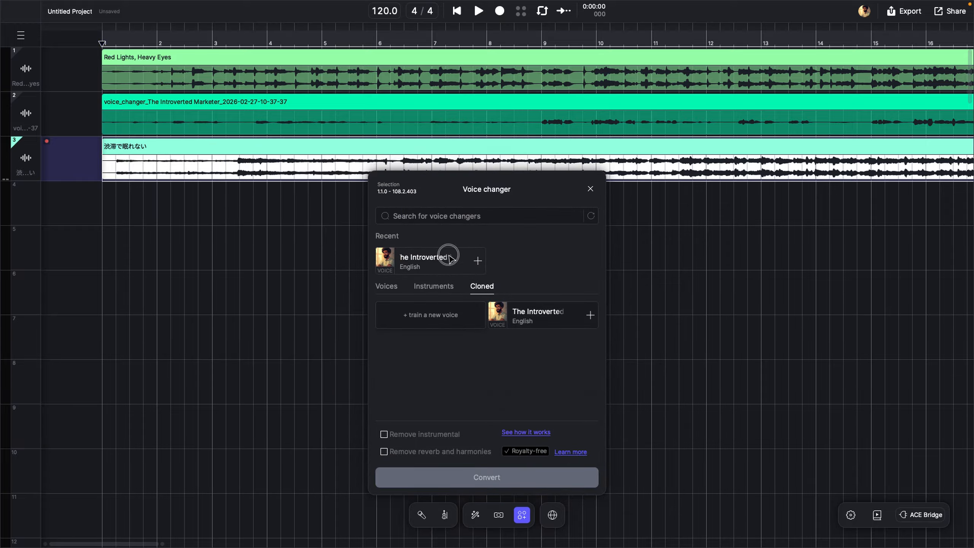
click(422, 256)
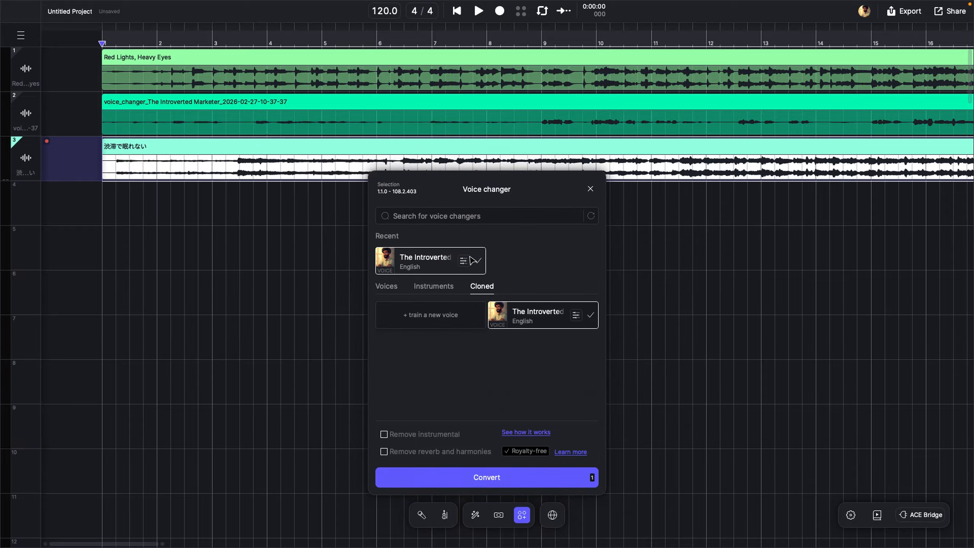
click(482, 480)
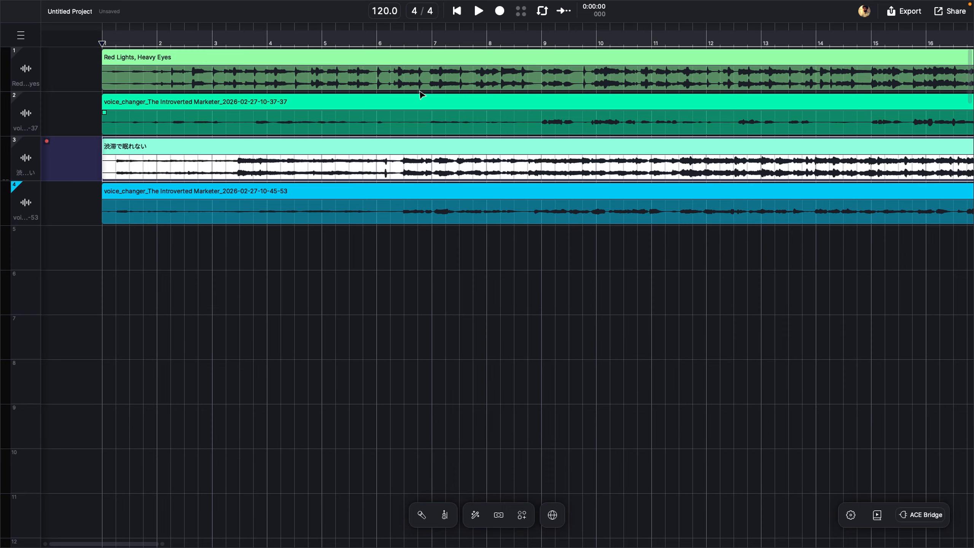
Play the voice-changed version of 渋滞で眠れない on track 4 and pause it
click(477, 10)
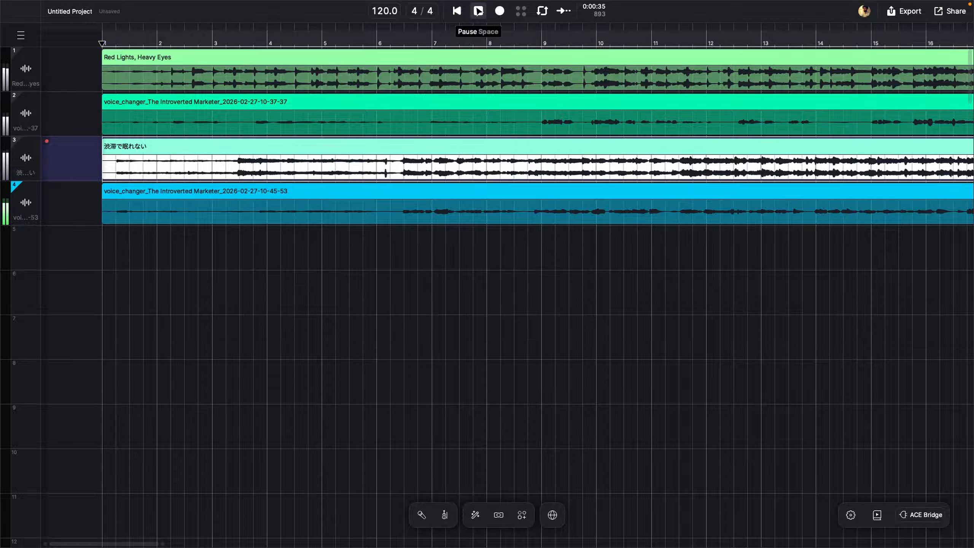
click(478, 11)
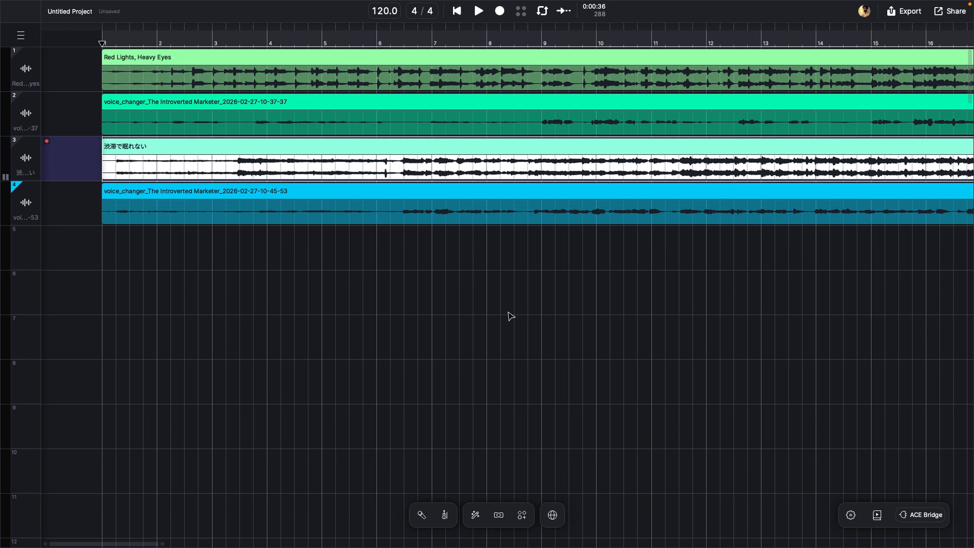
mouse_move(18, 187)
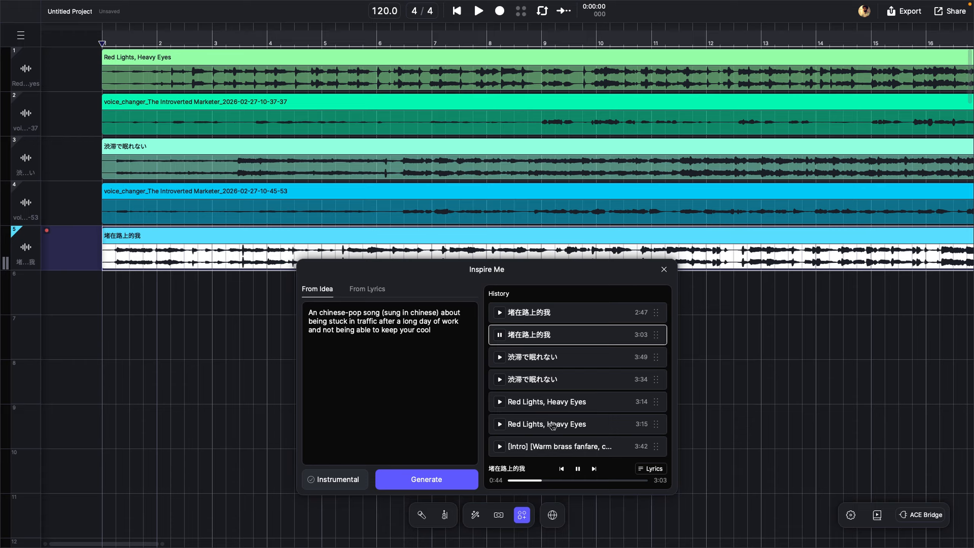
Pause the 堵在路上的我 preview and convert its clip on track 5 with The Introverted Marketer cloned voice
click(578, 468)
right_click(195, 242)
mouse_move(210, 250)
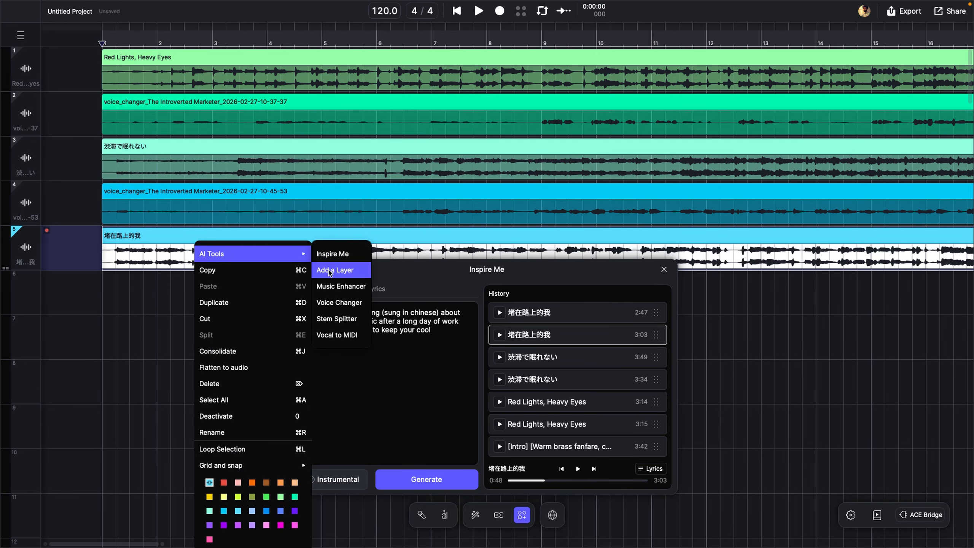
click(339, 303)
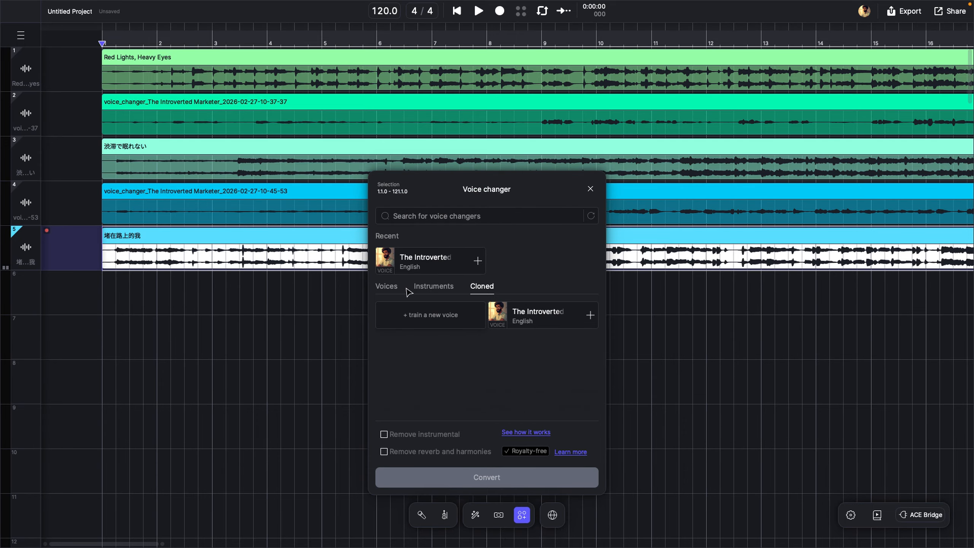
click(477, 262)
click(529, 484)
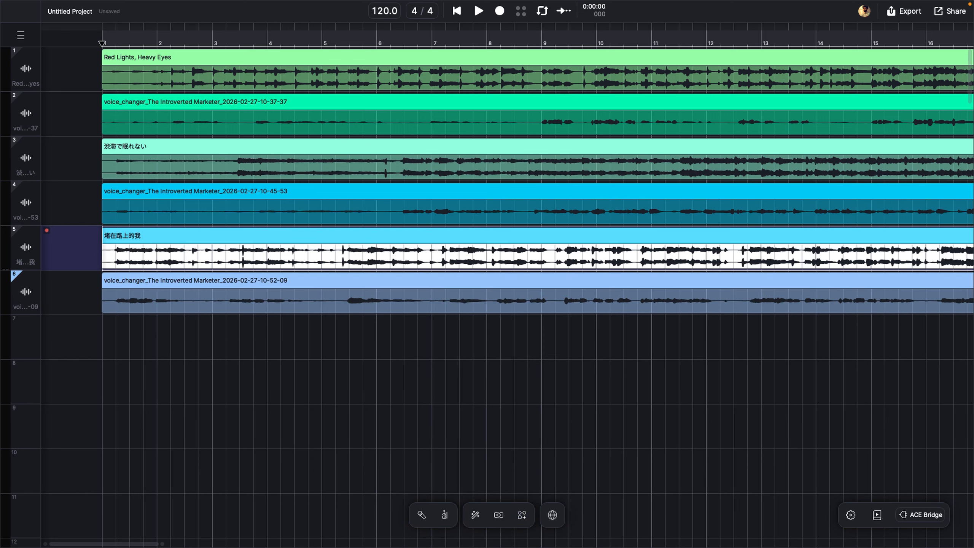
Play the voice-changed version of 堵在路上的我 on track 6 from the start, and stop playback
click(104, 334)
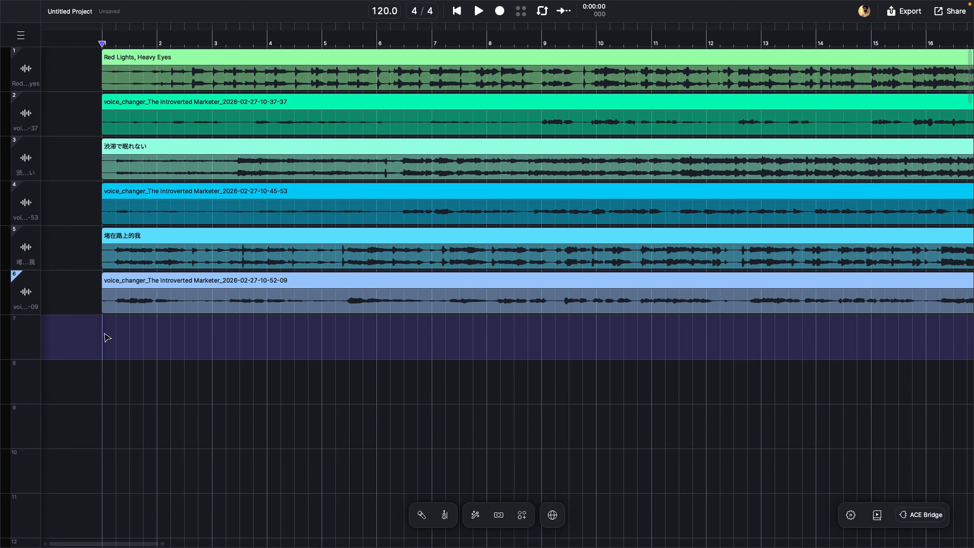
key(space)
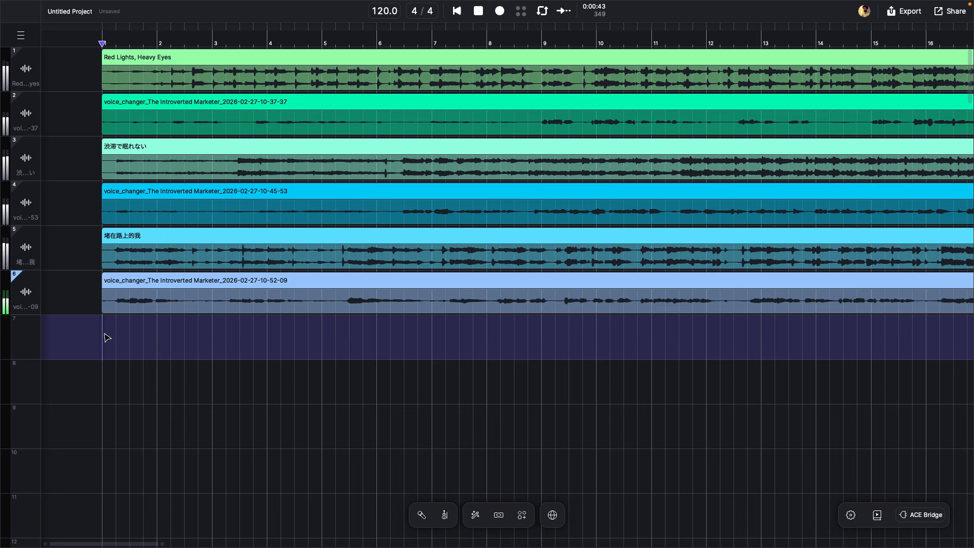
click(479, 11)
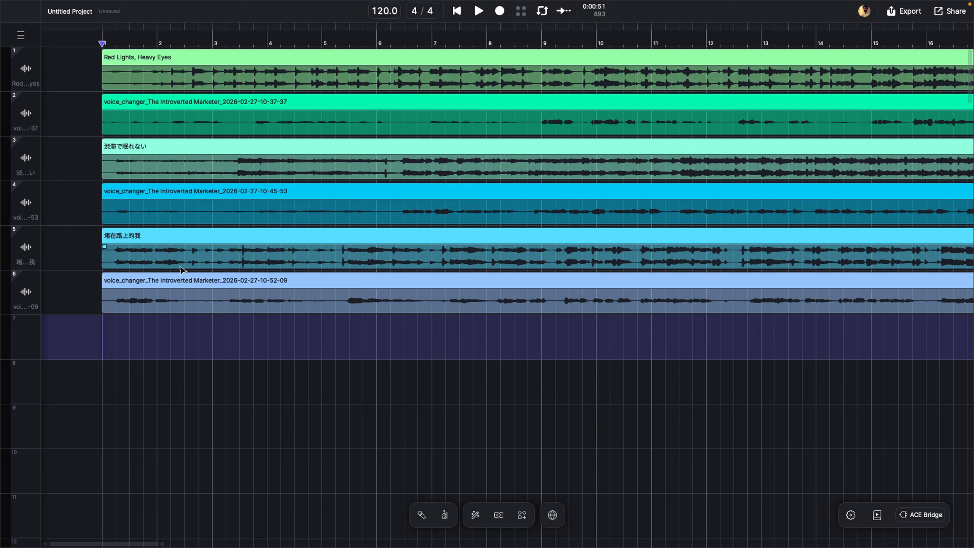
Open the Inspire Me AI tool from an empty track below the voice-changed 堵在路上的我 clip
scroll(375, 393, down, 4)
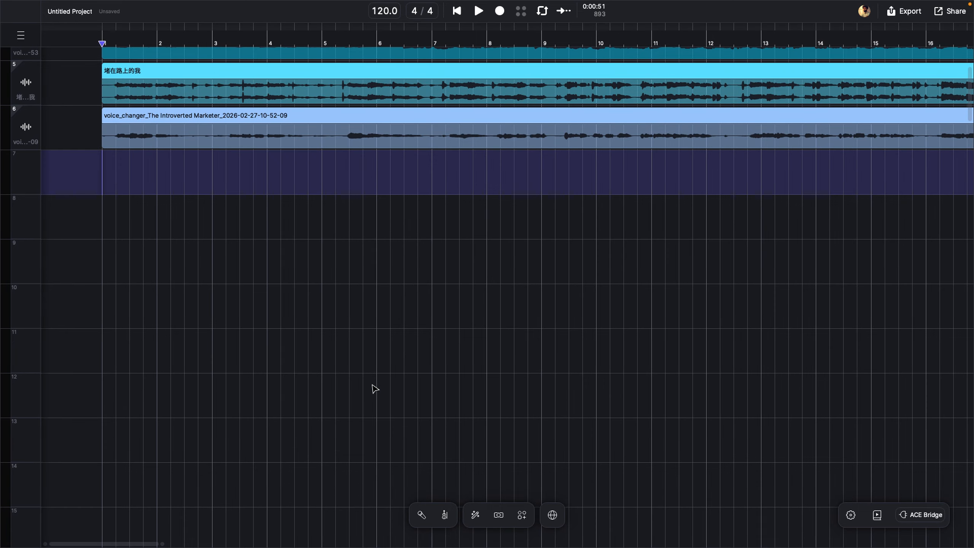
scroll(372, 383, down, 2)
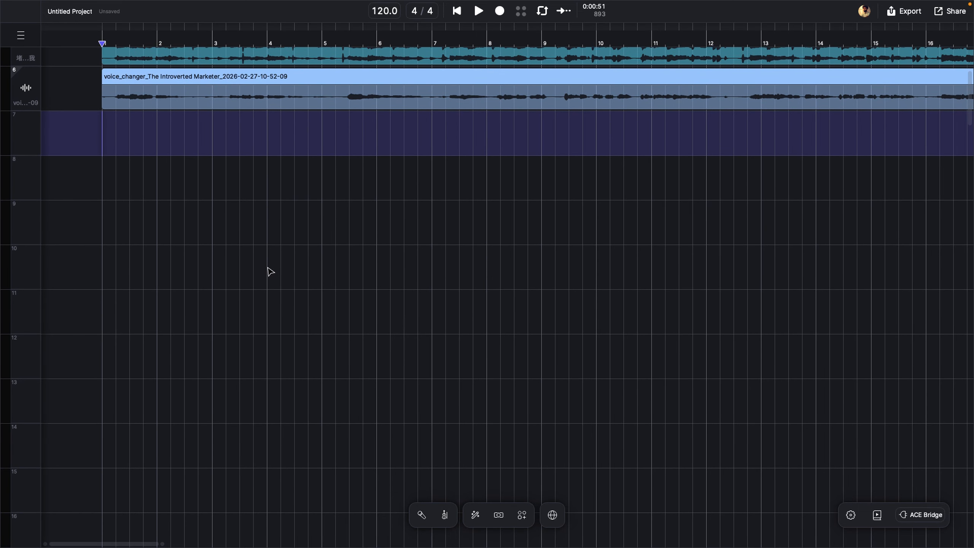
right_click(257, 290)
mouse_move(276, 300)
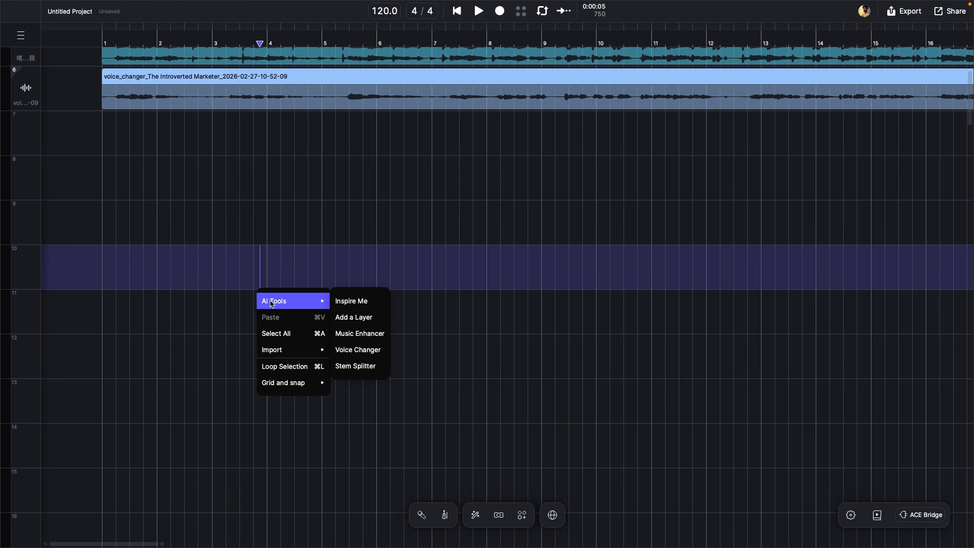
click(343, 303)
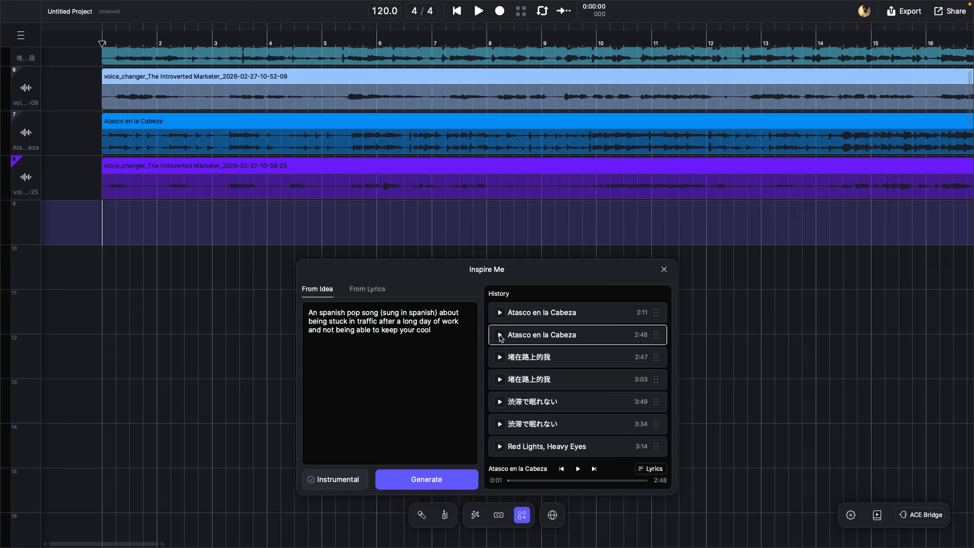
Preview the 2:48 version of Atasco en la Cabeza, and play its voice-changed track from the start until stopped
click(499, 334)
click(499, 334)
click(109, 233)
click(108, 258)
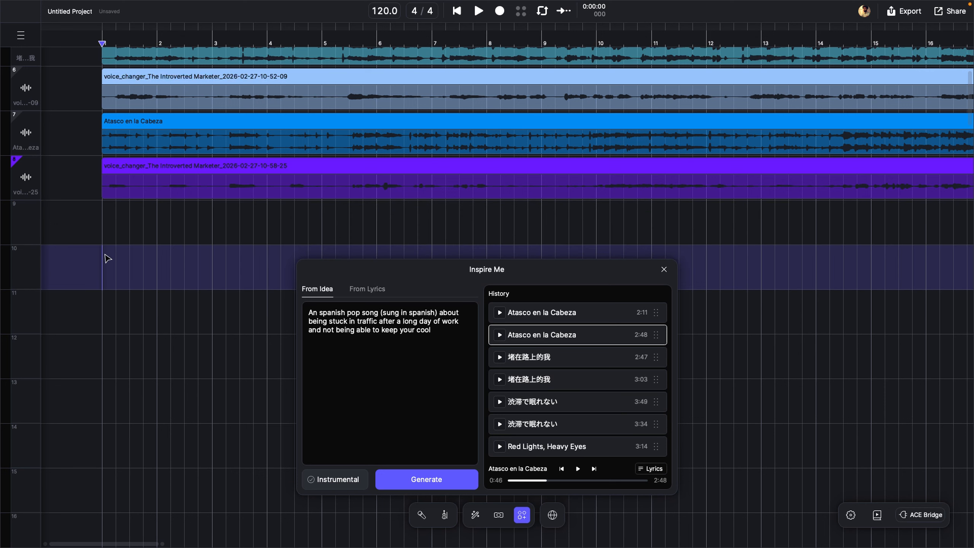
key(space)
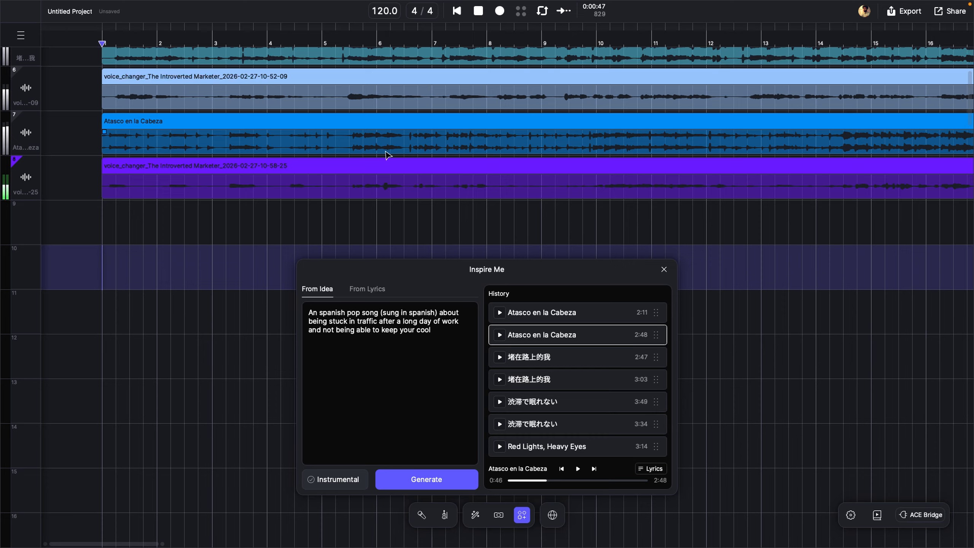
click(478, 11)
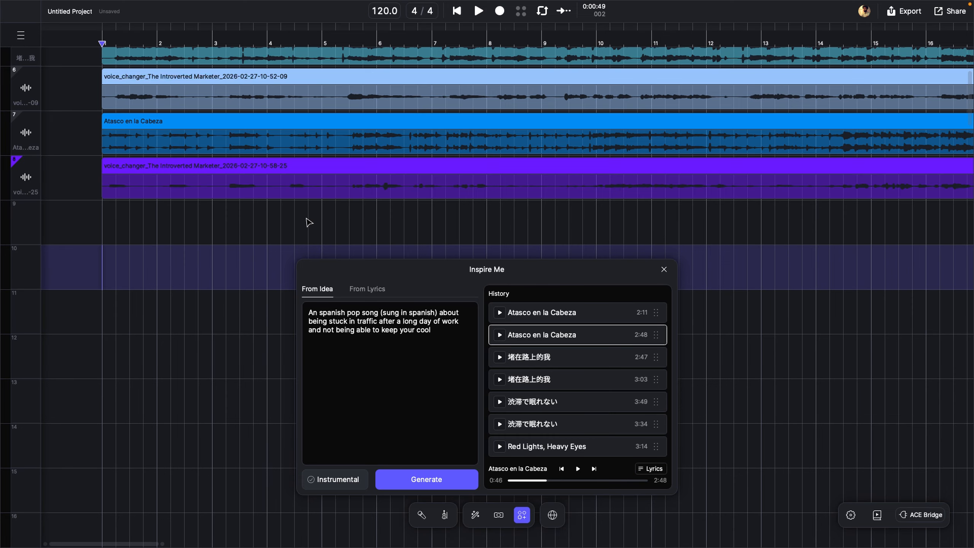
Look over the original and voice-changed tracks of all four songs in the arrangement
mouse_move(26, 176)
scroll(219, 221, up, 5)
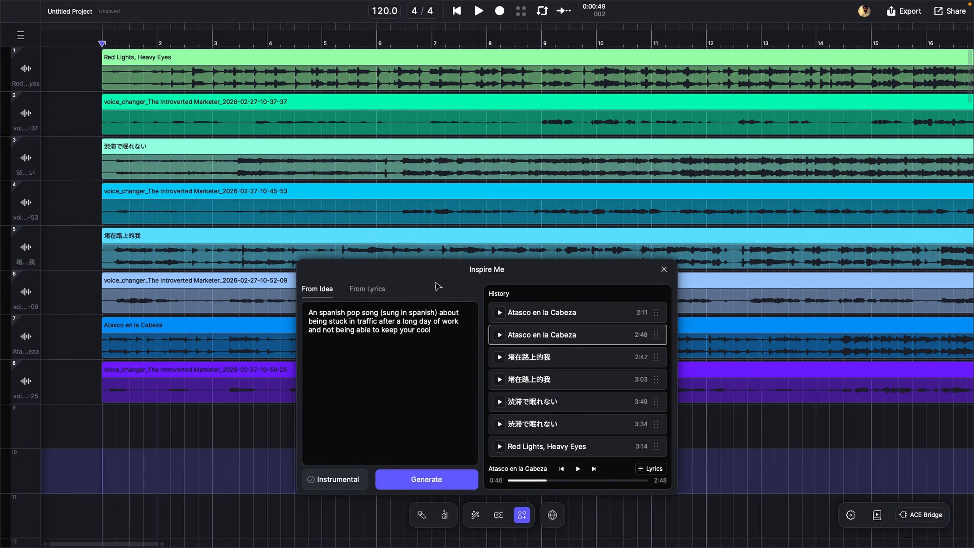
scroll(277, 424, down, 4)
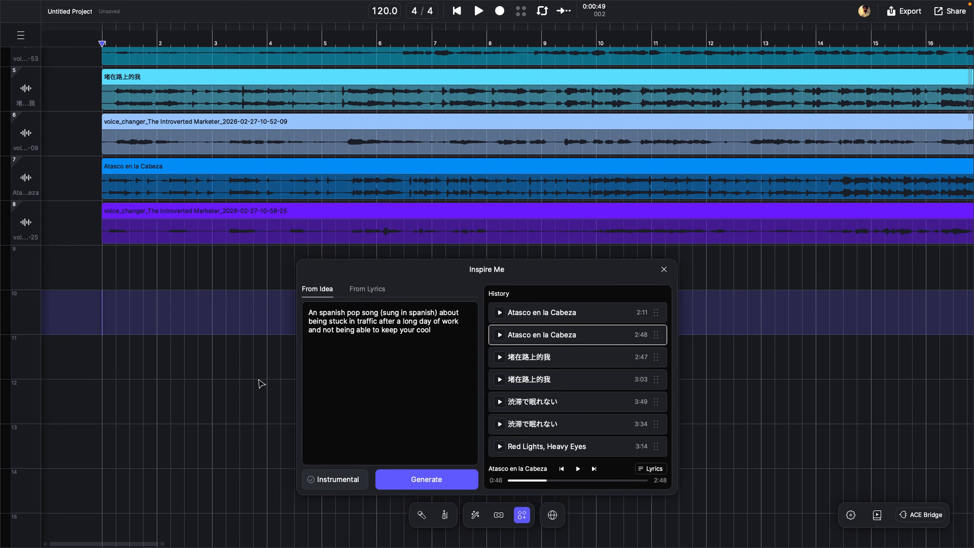
scroll(260, 385, up, 4)
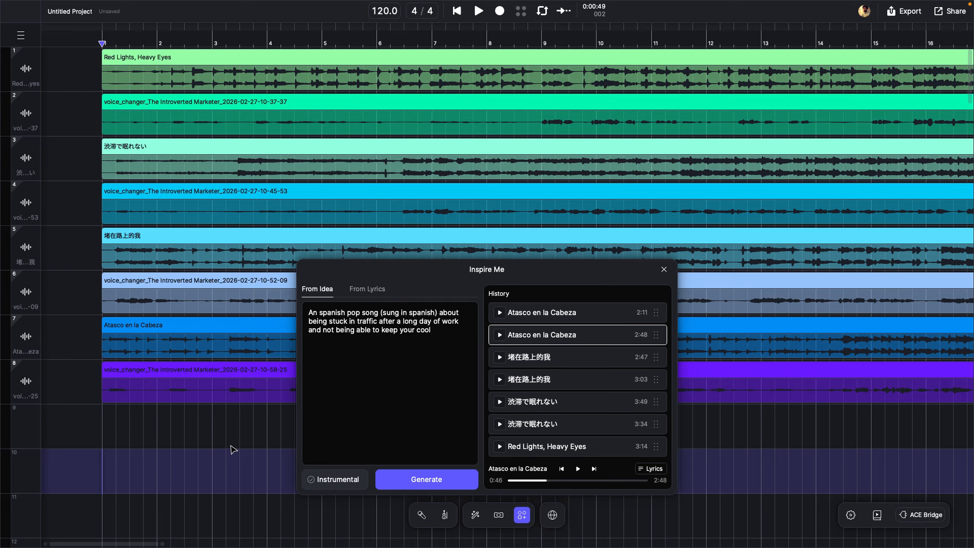
scroll(234, 449, down, 1)
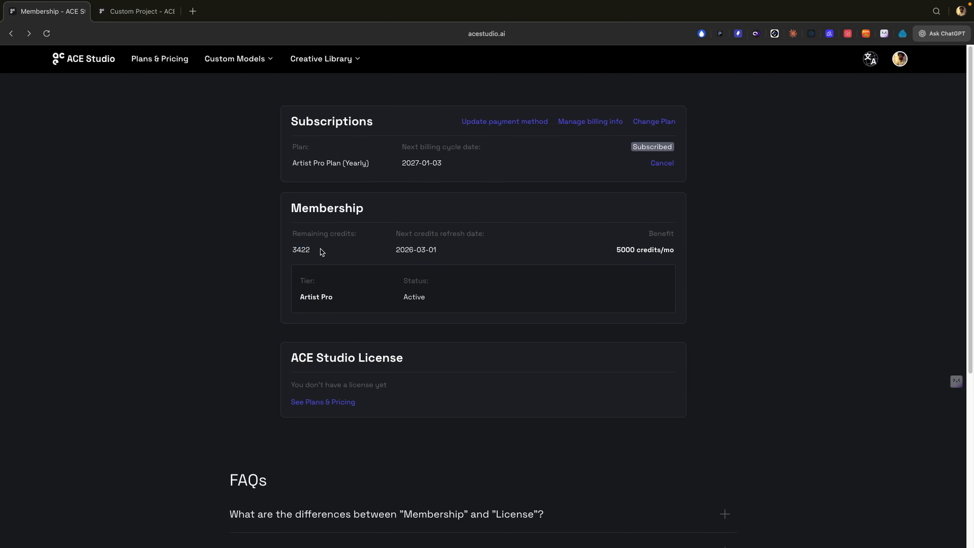
Switch to the browser and examine the plan and credit details on ACE Studio's membership page
scroll(320, 249, down, 2)
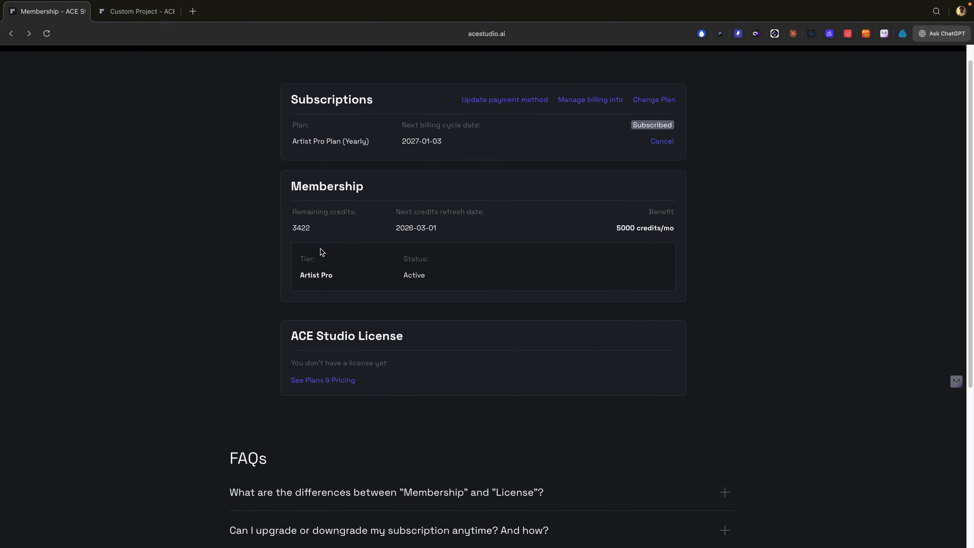
scroll(320, 248, up, 2)
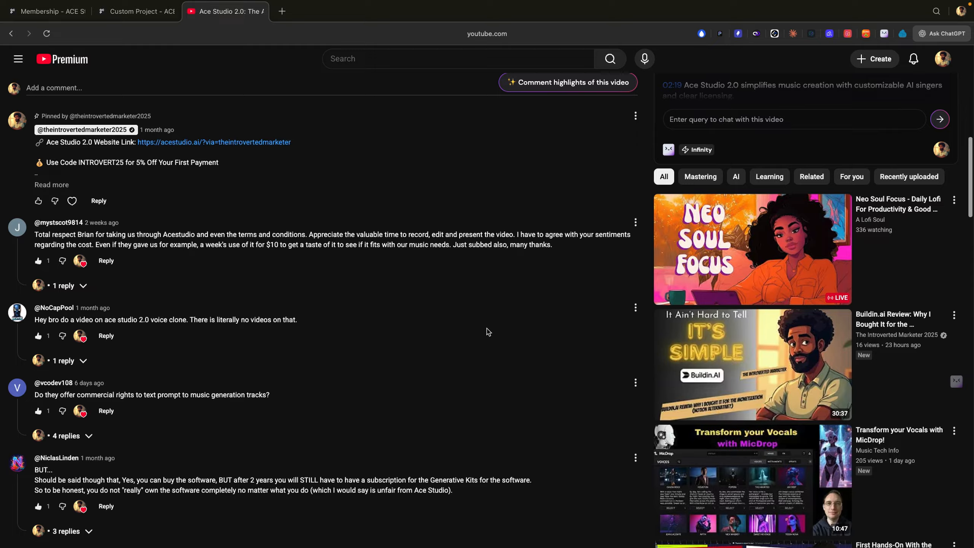
Leave the sample upload page and return to the Custom Voice page to view the Vocal Synth Model voices
click(144, 21)
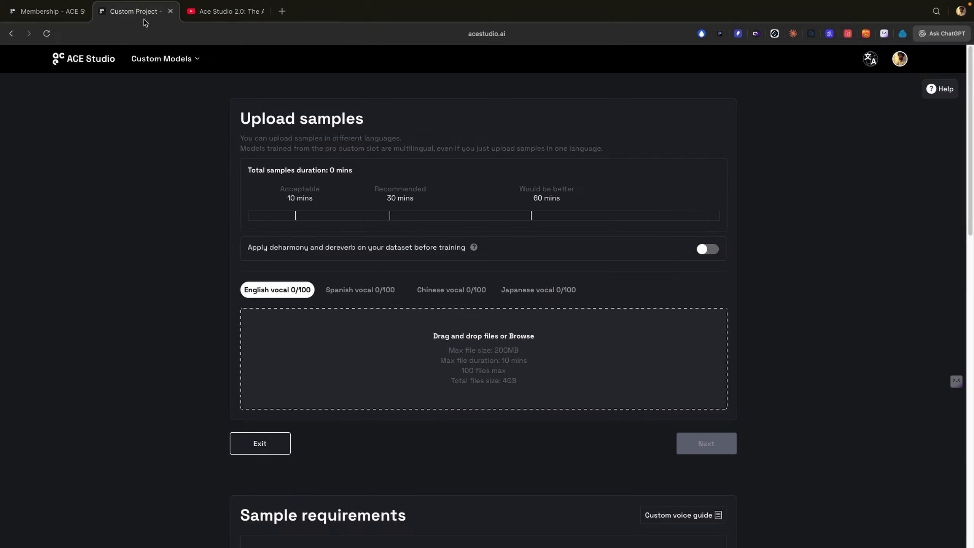
click(12, 34)
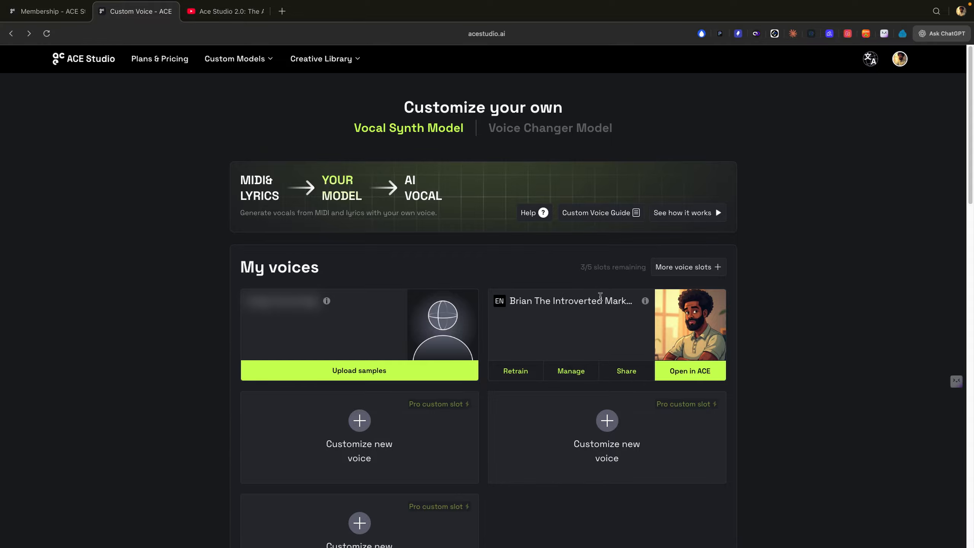
mouse_move(555, 303)
Show the Voice Changer Model section and look over its custom models and available model slots
click(564, 137)
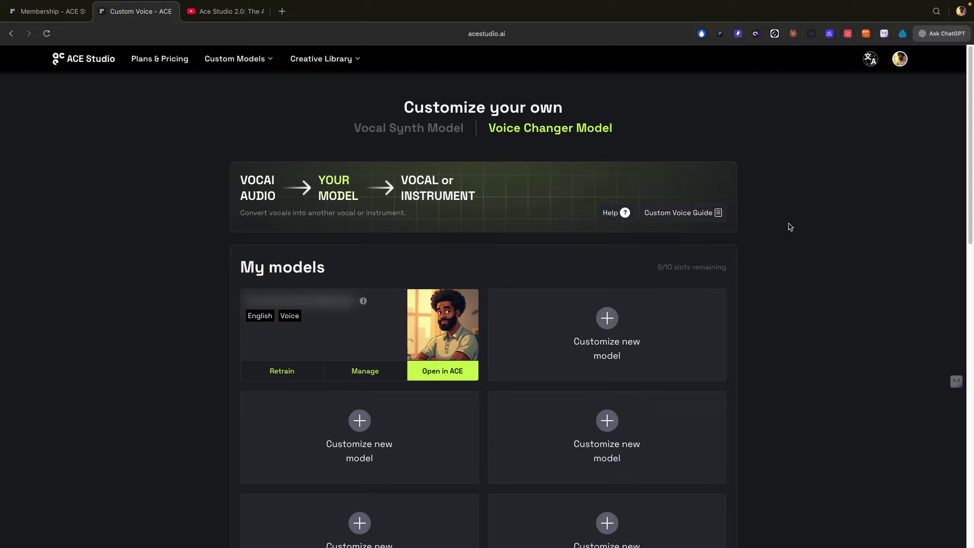
scroll(834, 291, down, 1)
scroll(835, 292, down, 1)
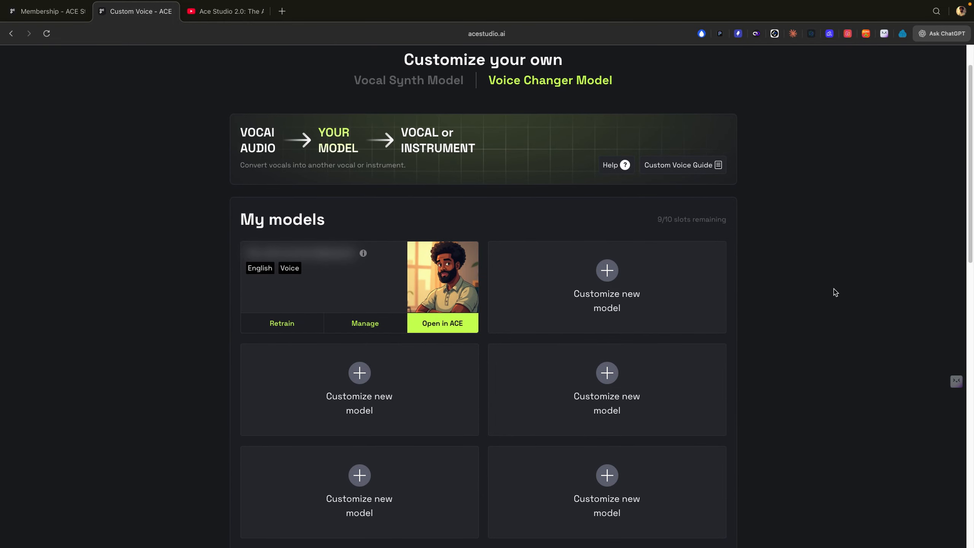
scroll(835, 292, down, 1)
scroll(834, 290, up, 2)
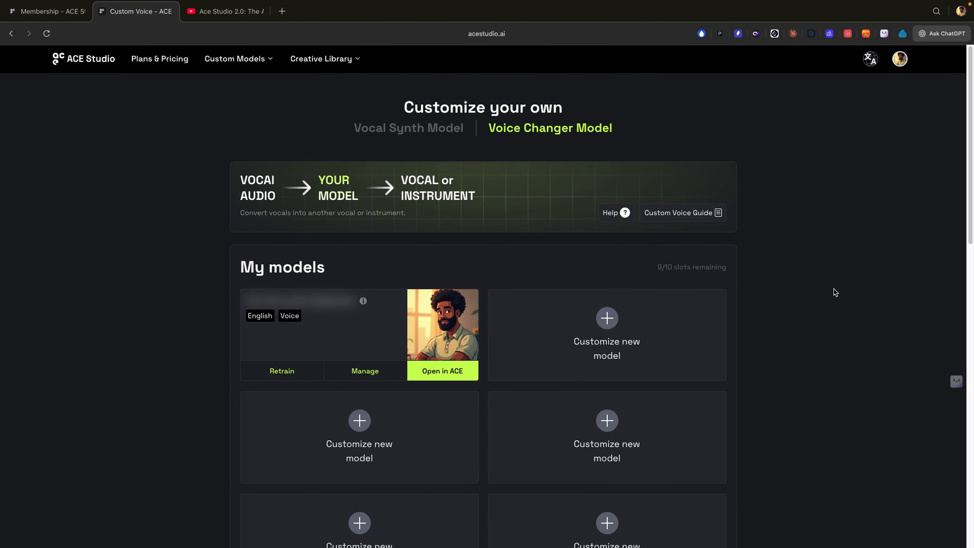
scroll(834, 289, down, 1)
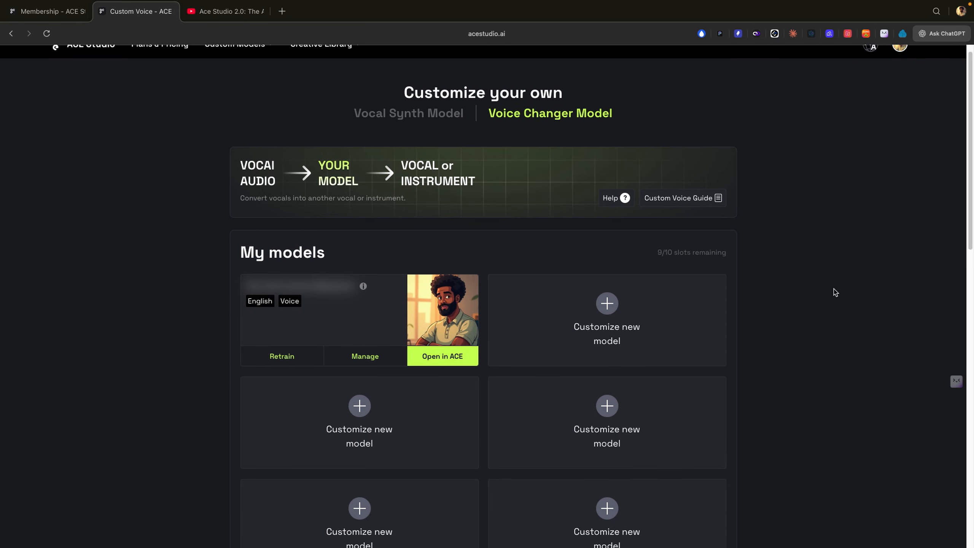
scroll(834, 289, up, 1)
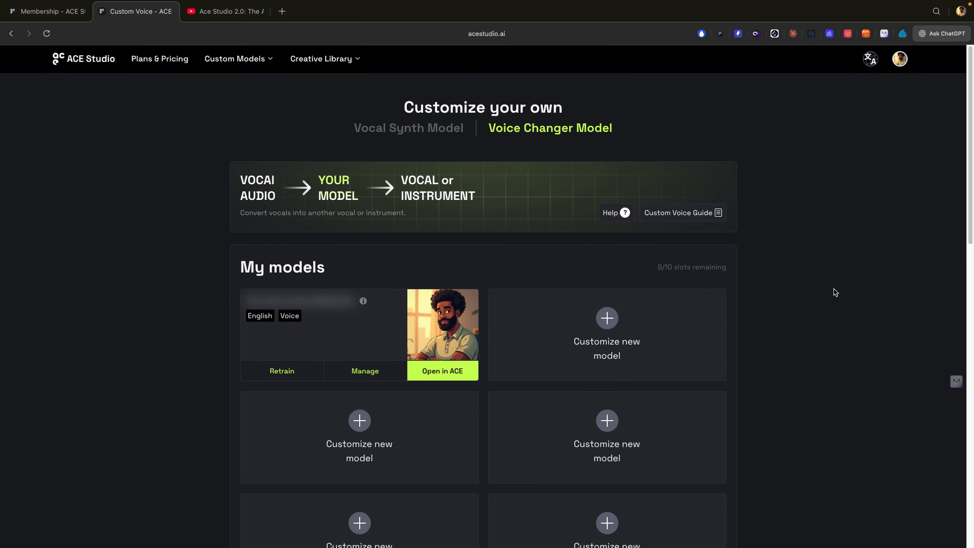